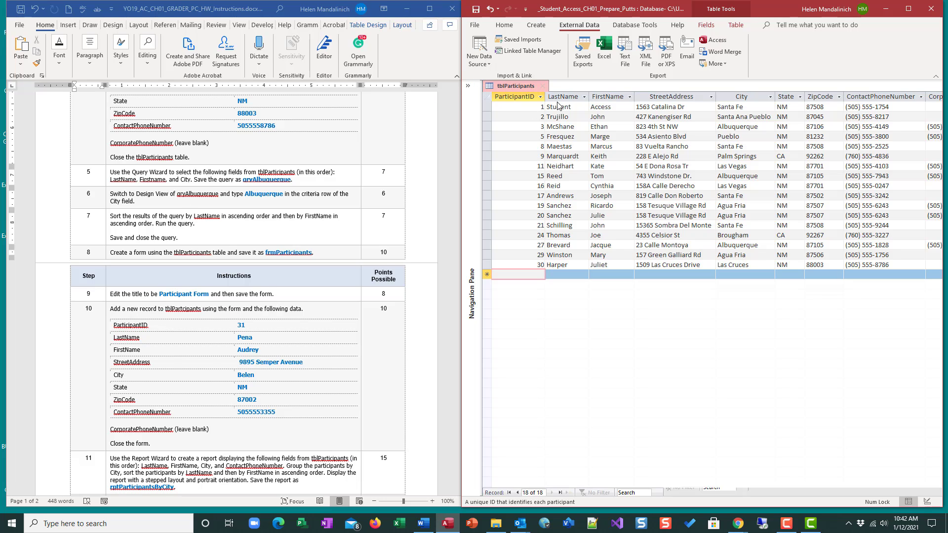
Step: Close the tblParticipants table and expand the Navigation Pane to show the database objects
click(543, 86)
click(469, 86)
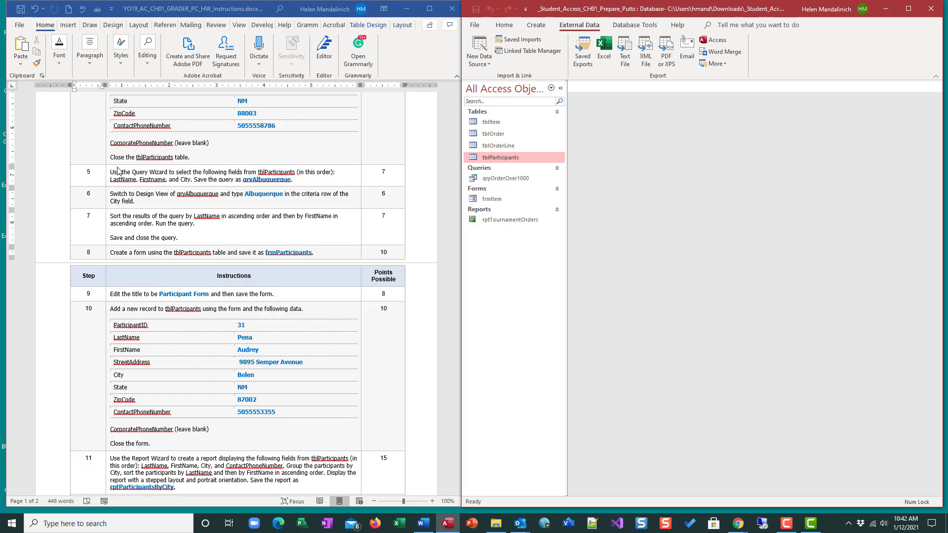
Step: Switch to the Word instructions and add the page reference 69-70 on a new line under step number 5
click(97, 173)
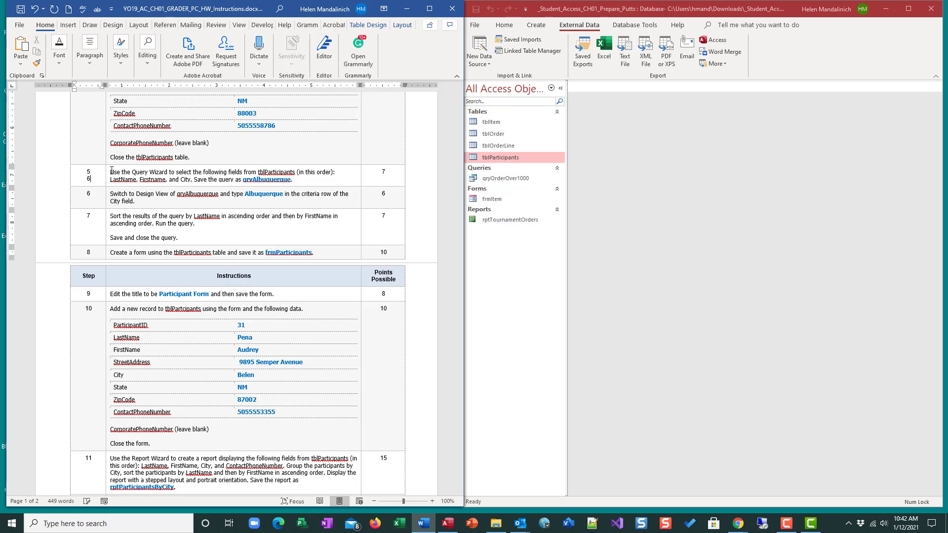
key(Return)
text(69-70)
Step: Switch to Access and start a new query with the Simple Query Wizard
click(529, 19)
click(536, 24)
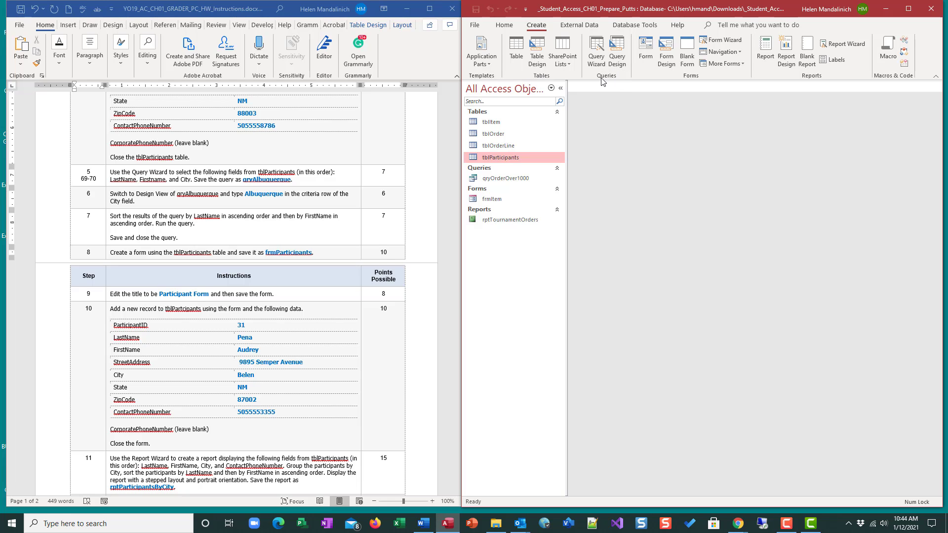
click(596, 49)
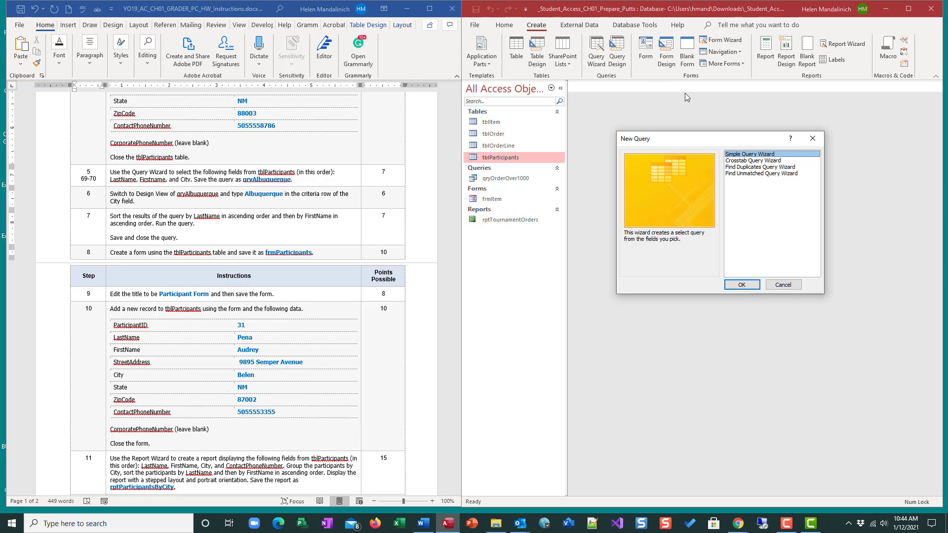
drag(692, 144, 574, 128)
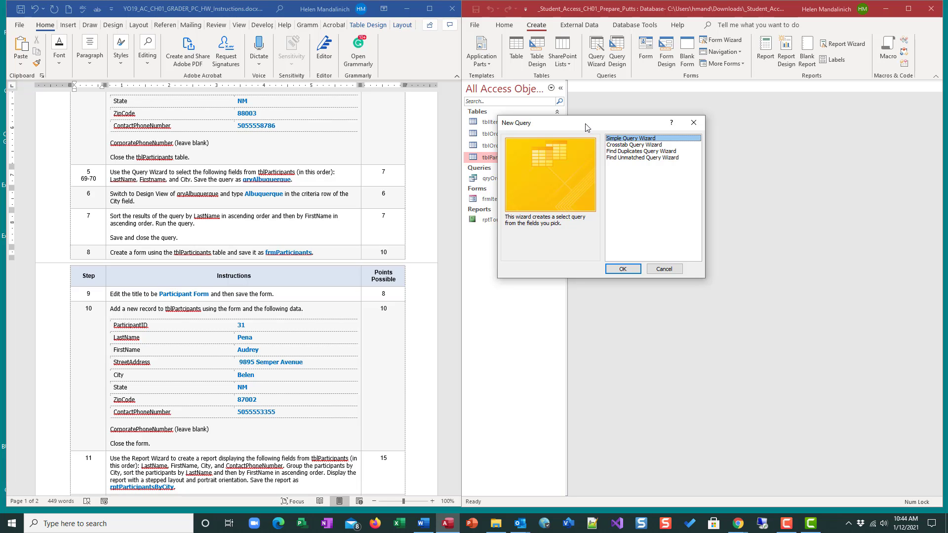
click(623, 269)
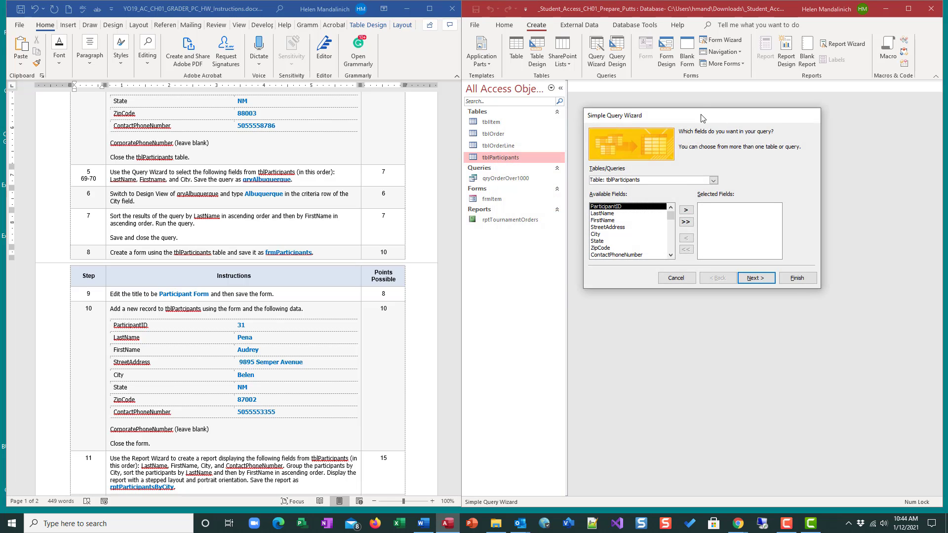
Step: Choose the tblParticipants table as the source for the new query in the wizard
drag(702, 115, 587, 106)
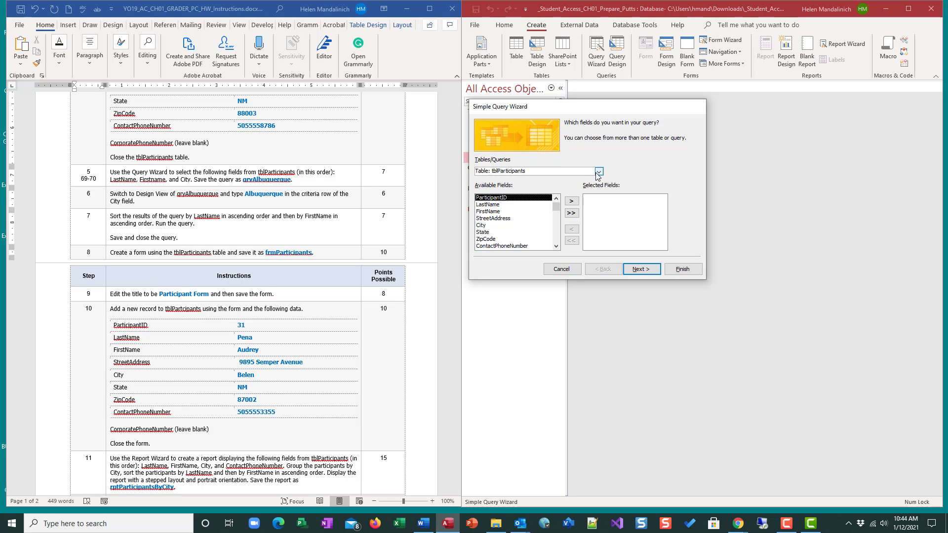
drag(618, 106, 735, 103)
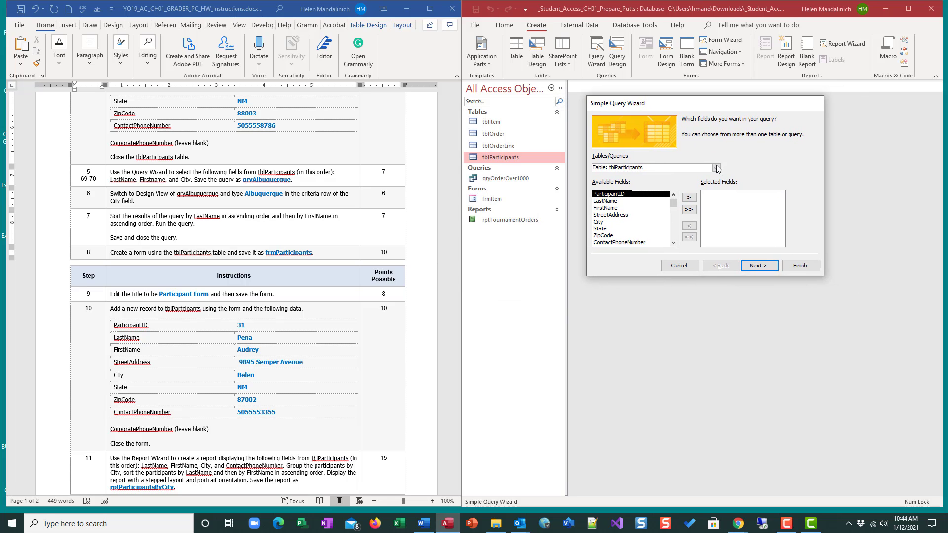
click(716, 168)
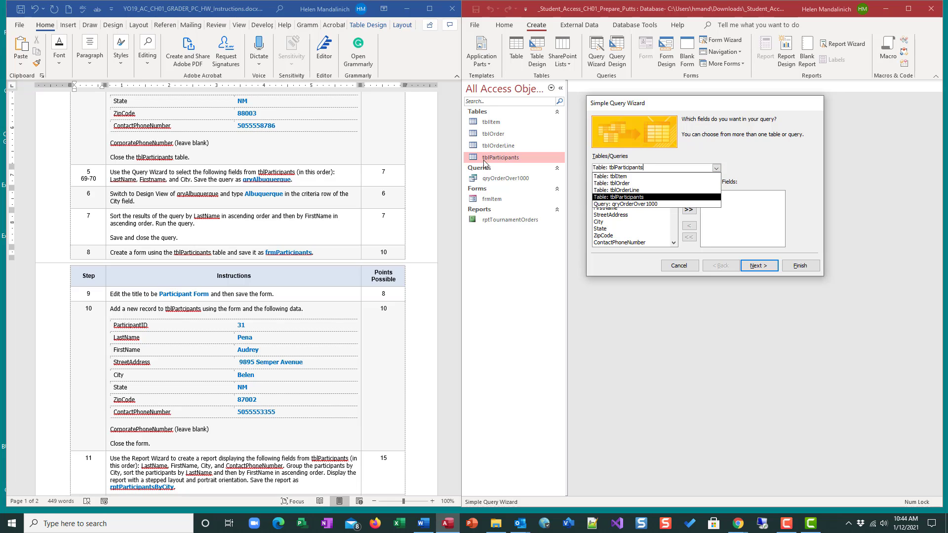
click(631, 198)
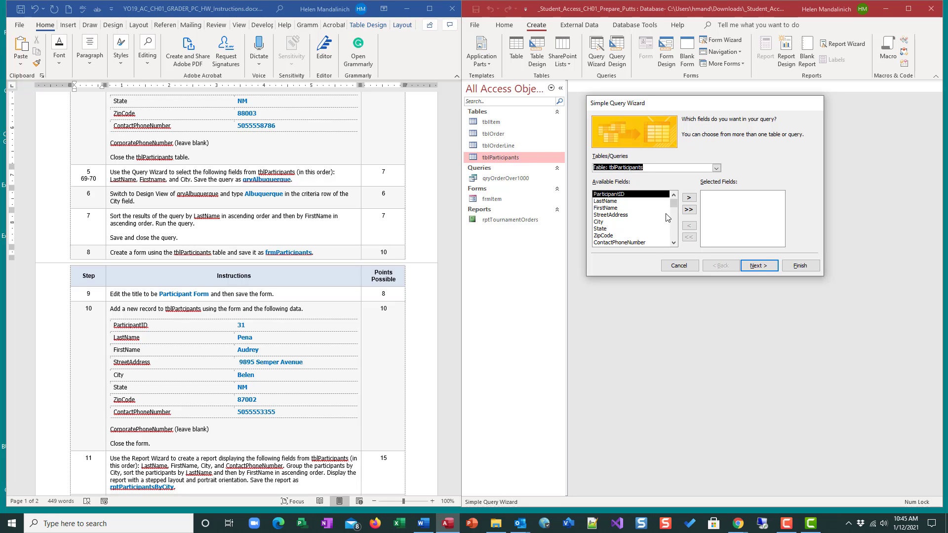
click(717, 168)
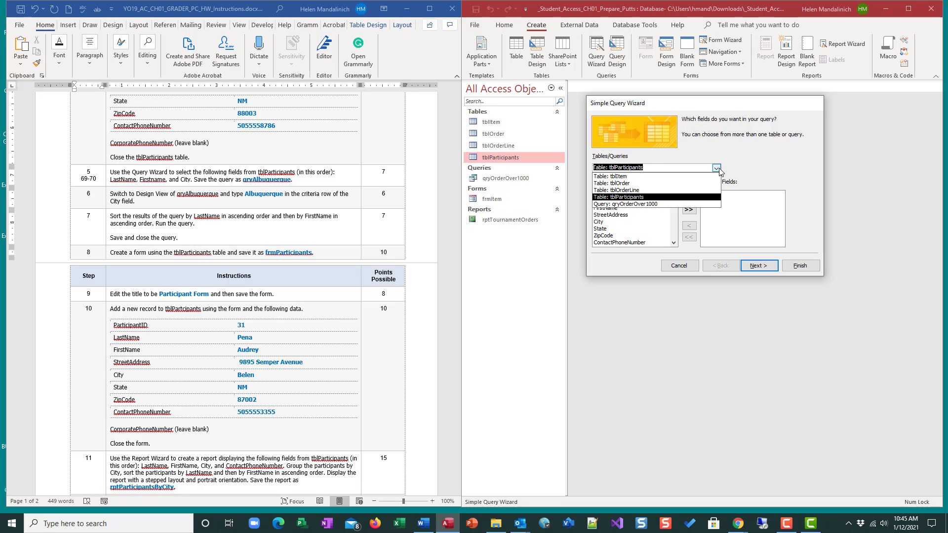
click(638, 197)
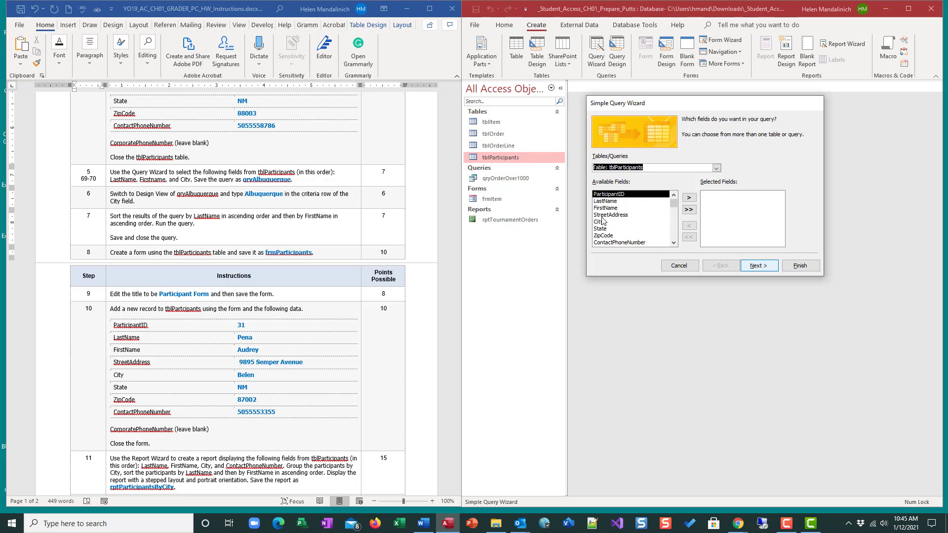
Step: Add the LastName, FirstName and City fields to the query in that order and proceed to the title page
click(629, 204)
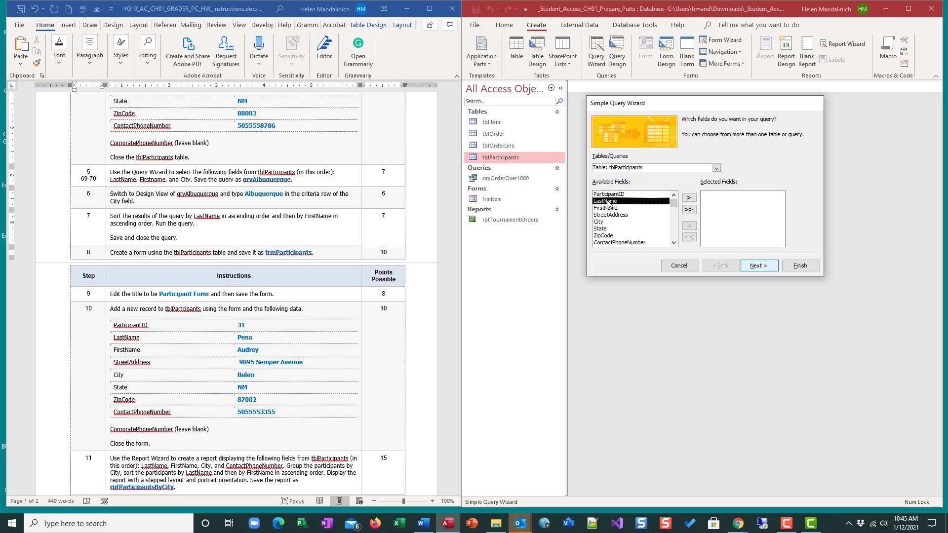
double_click(609, 204)
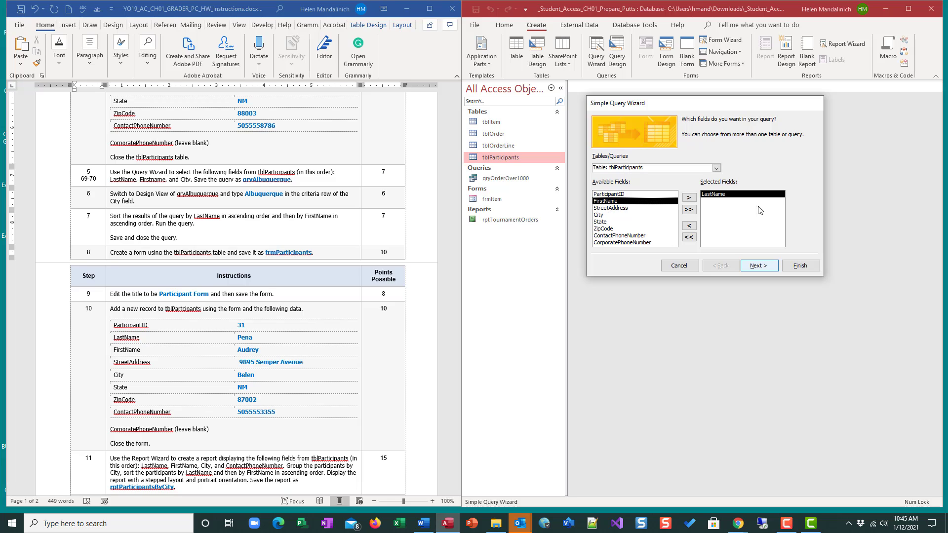
double_click(624, 202)
double_click(607, 208)
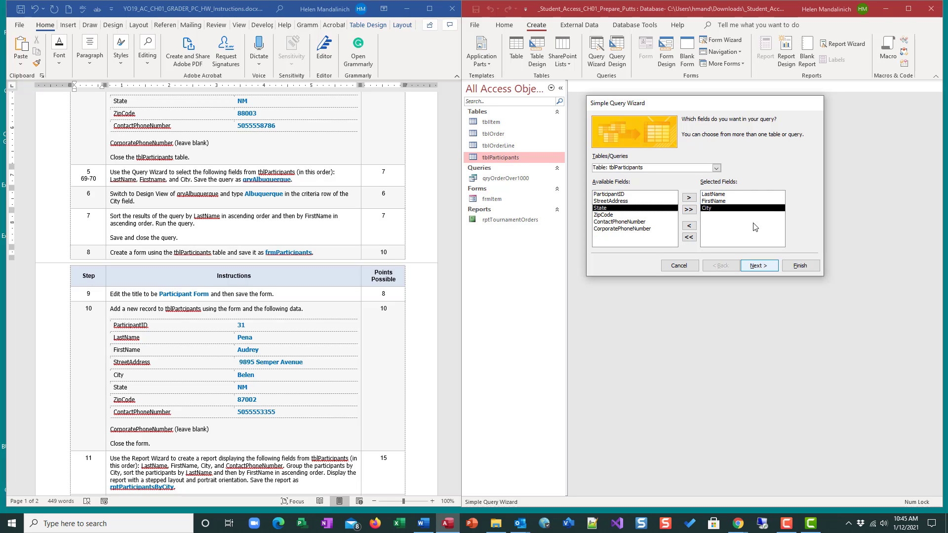
click(756, 266)
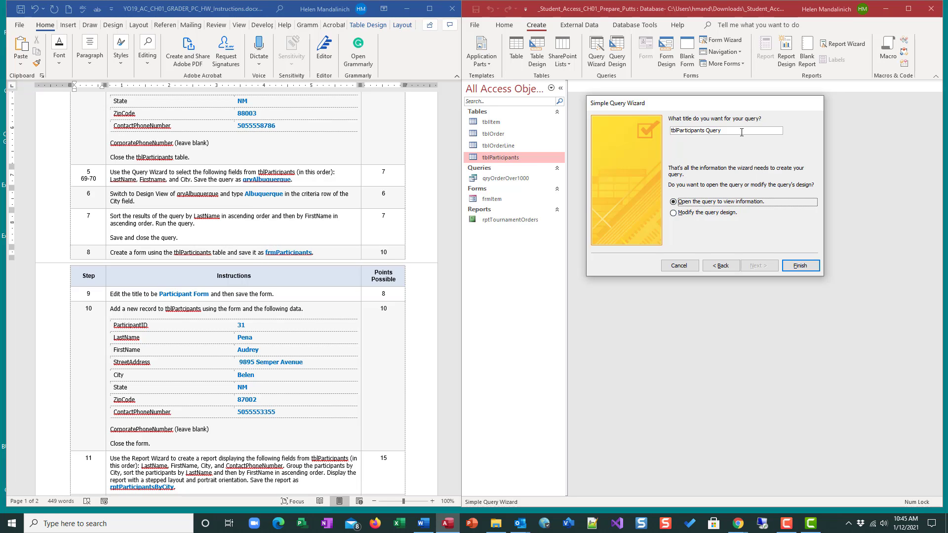
Step: Title the query qryAlbuquerque, finish the wizard with the query opened for viewing, and collapse the Navigation Pane
drag(741, 131, 605, 116)
text(qry)
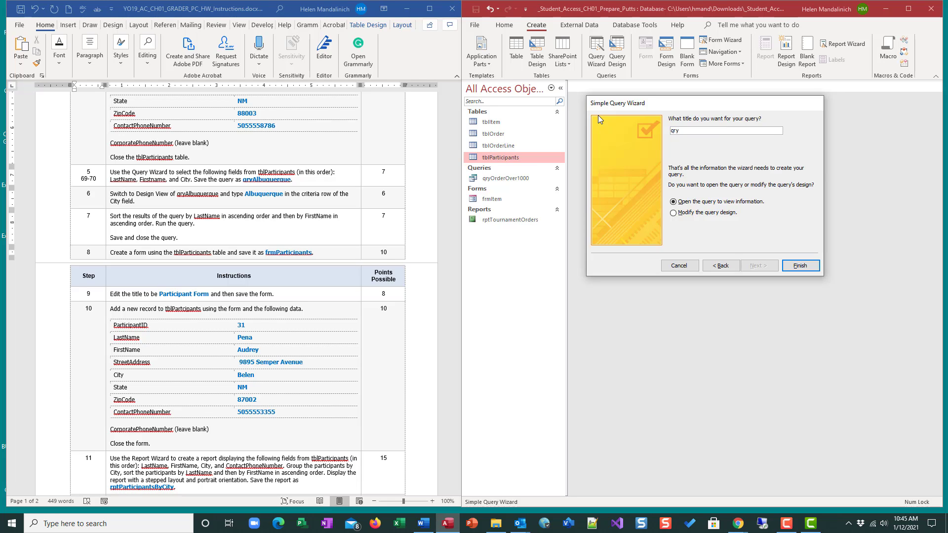
text(Al)
text(buq)
text(quer)
text(que)
click(798, 269)
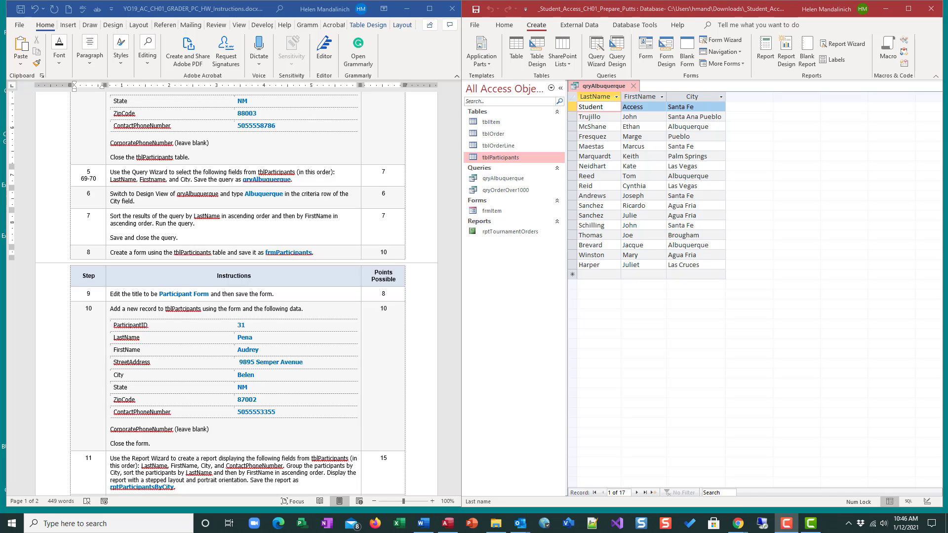
click(561, 89)
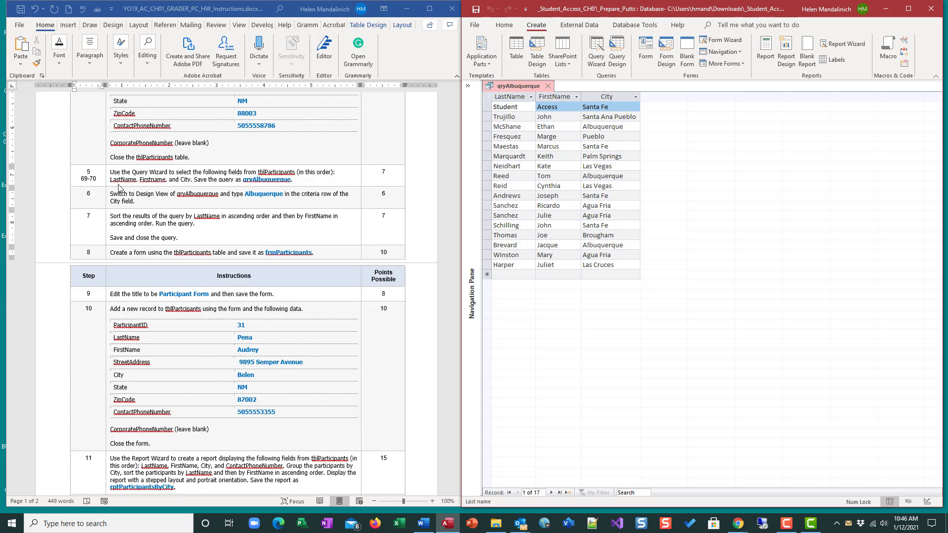
Step: Switch to the Word instructions and highlight step number 5 in yellow
double_click(87, 173)
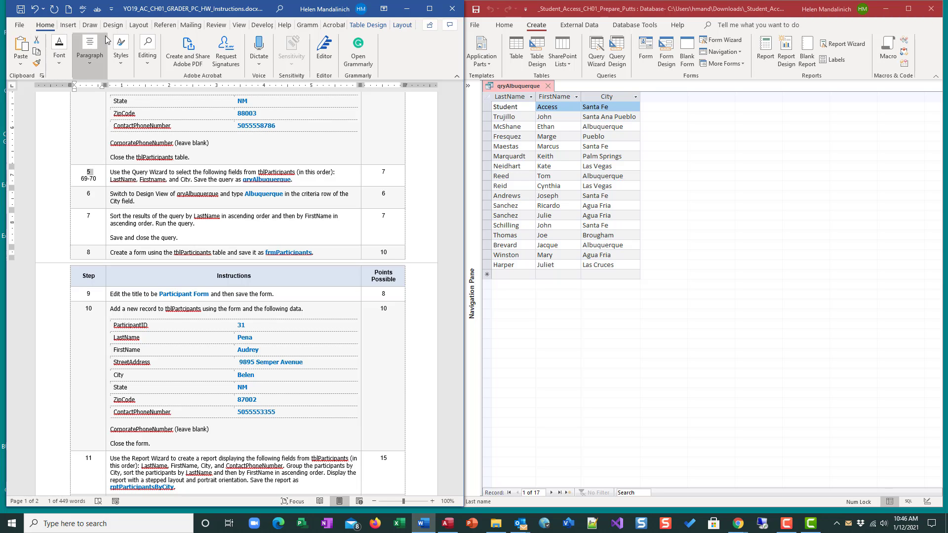
click(146, 66)
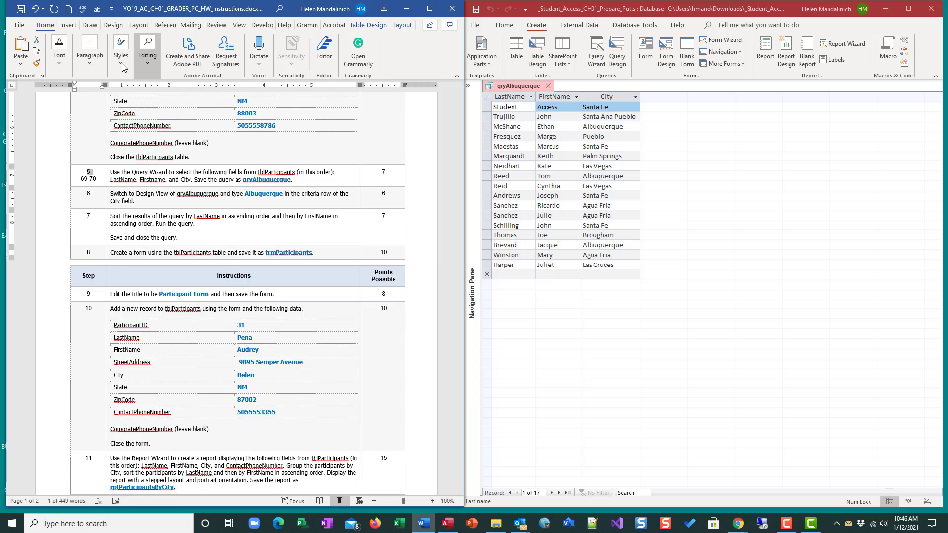
click(121, 57)
click(91, 64)
click(59, 57)
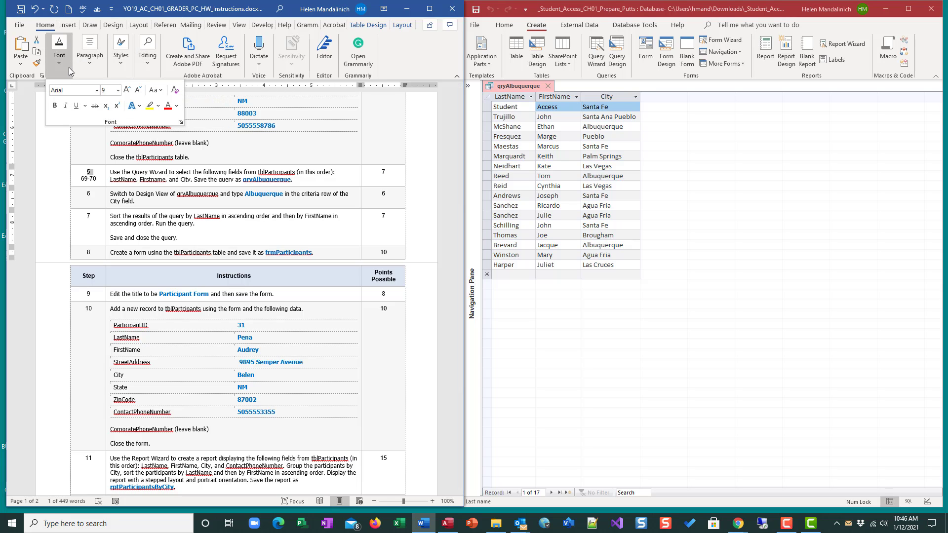
click(150, 105)
Step: Switch back to Access and open qryAlbuquerque in Design View
click(593, 106)
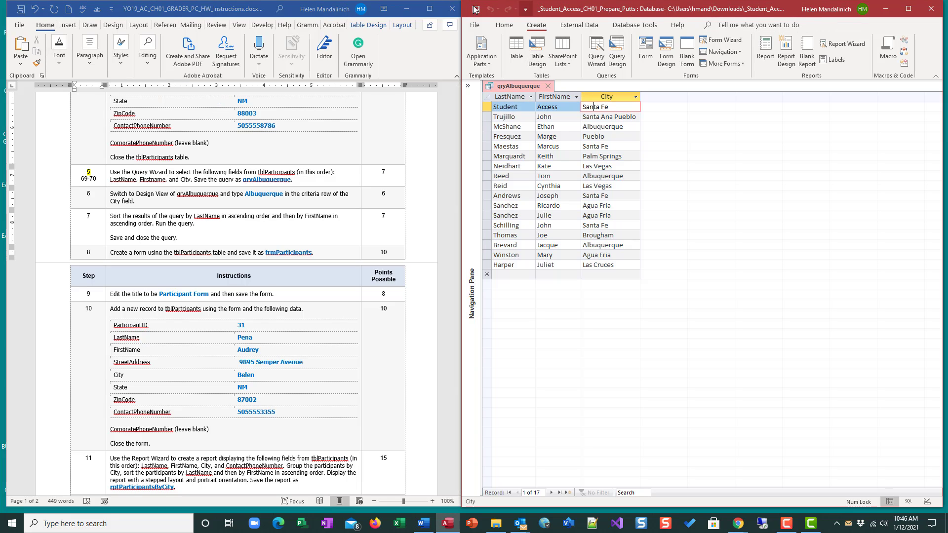
click(505, 25)
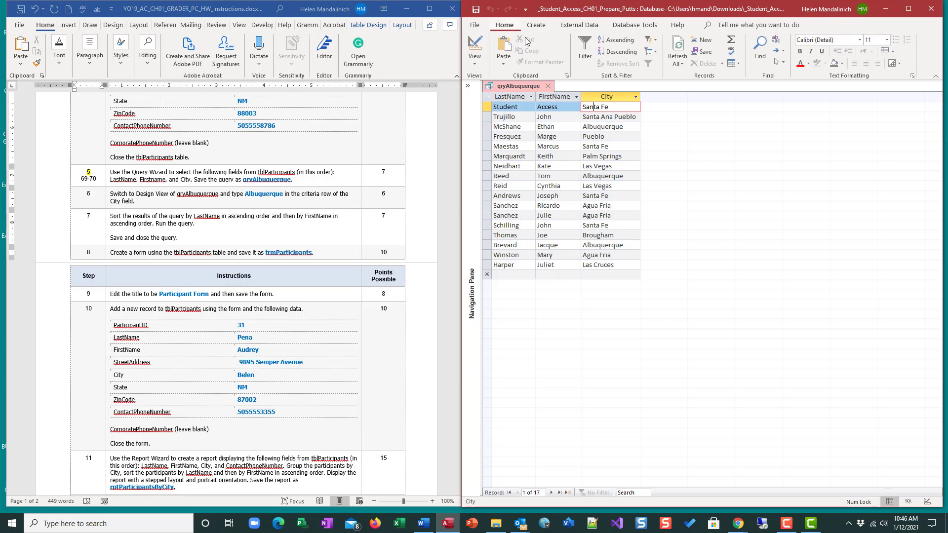
click(477, 47)
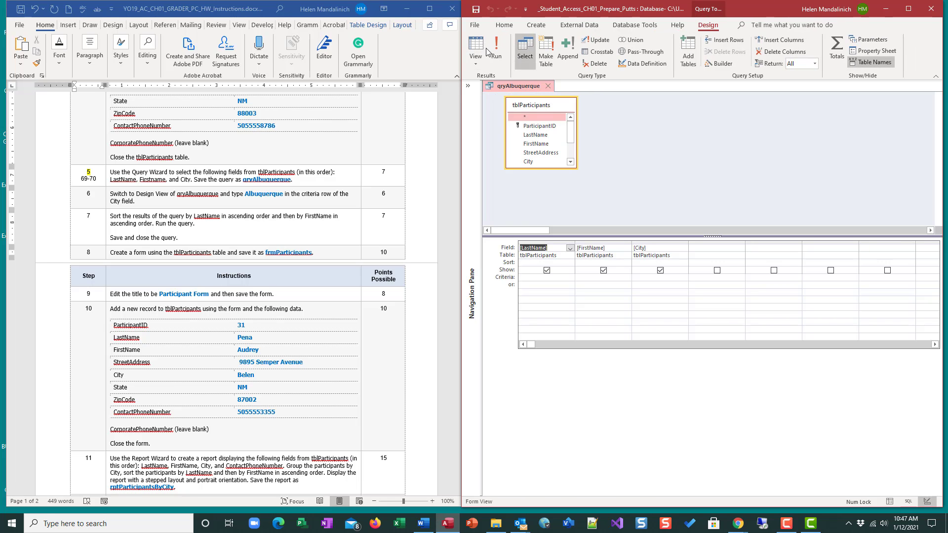
Step: Toggle qryAlbuquerque between Datasheet View and Design View to compare them, ending in Design View
click(485, 50)
click(480, 48)
click(477, 47)
click(477, 47)
click(477, 47)
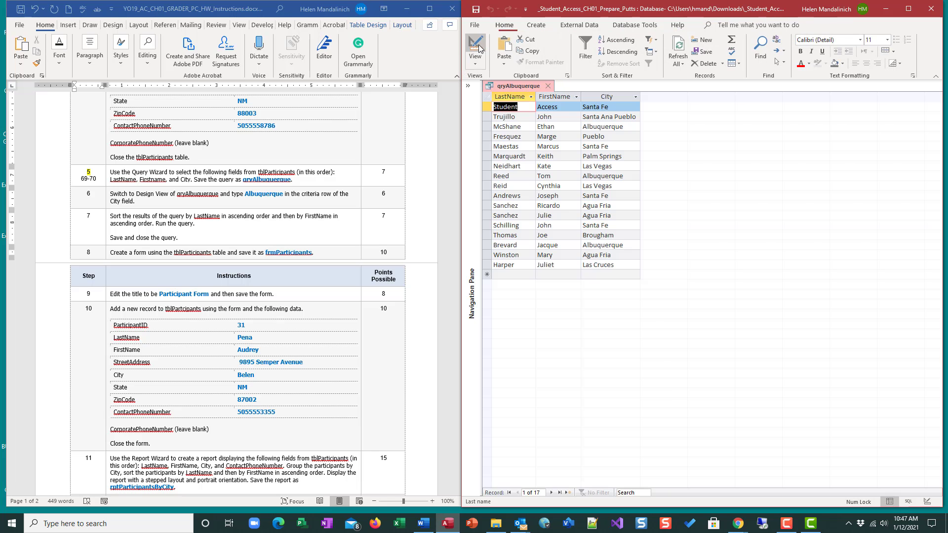
click(477, 47)
click(477, 47)
click(477, 47)
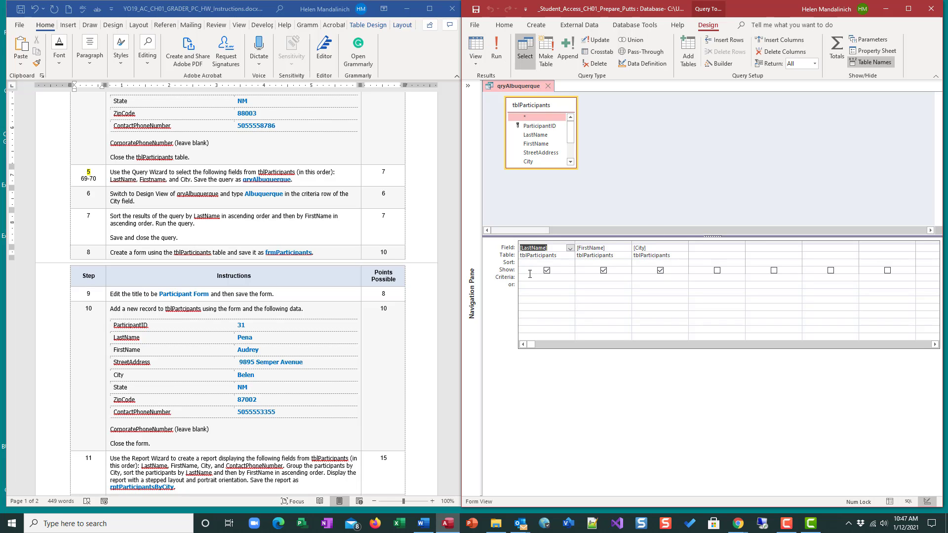
click(477, 46)
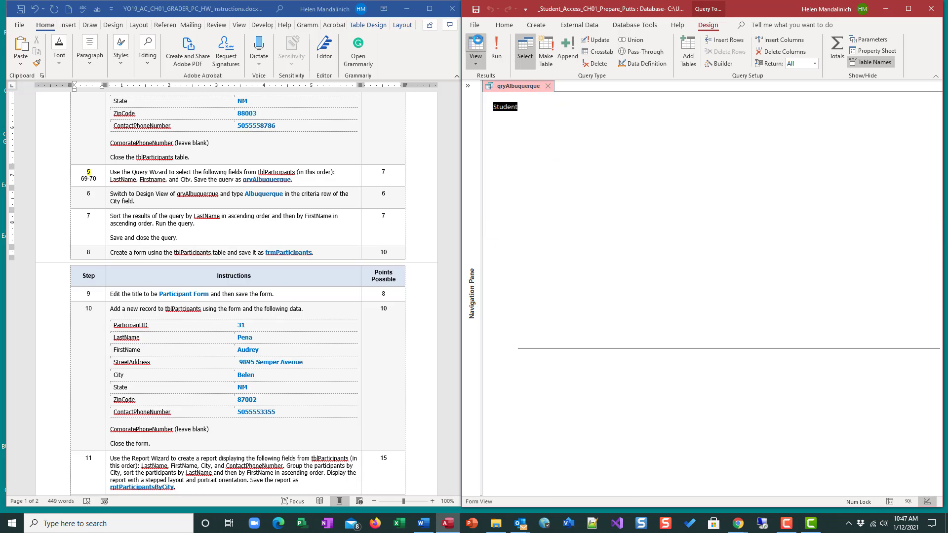
click(477, 45)
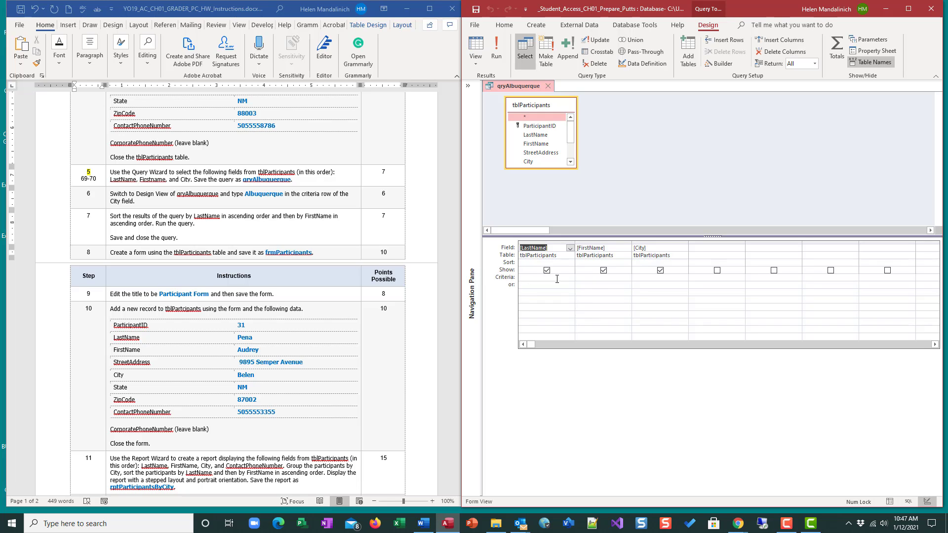
Step: Enter Albuquerque as the criterion for the City field and run the query
click(639, 279)
text(Albuquerque)
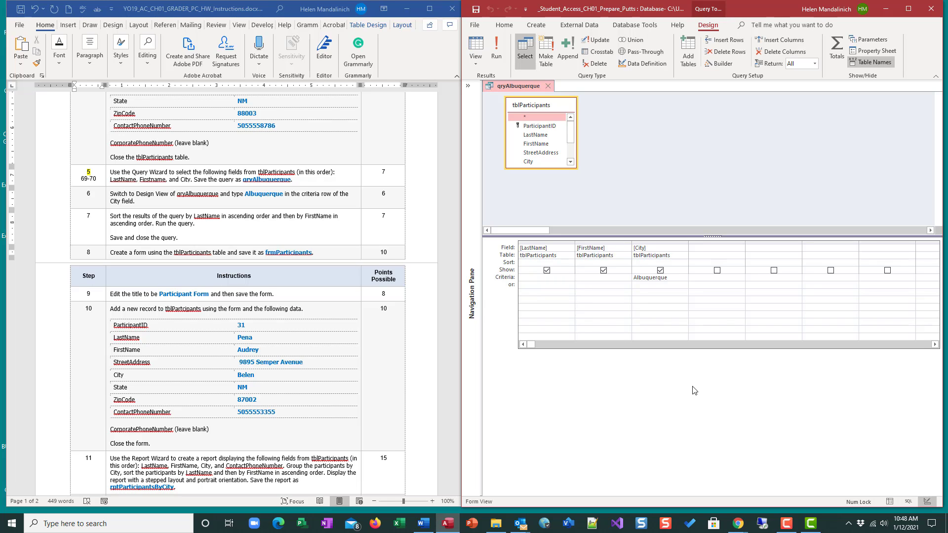
key(Return)
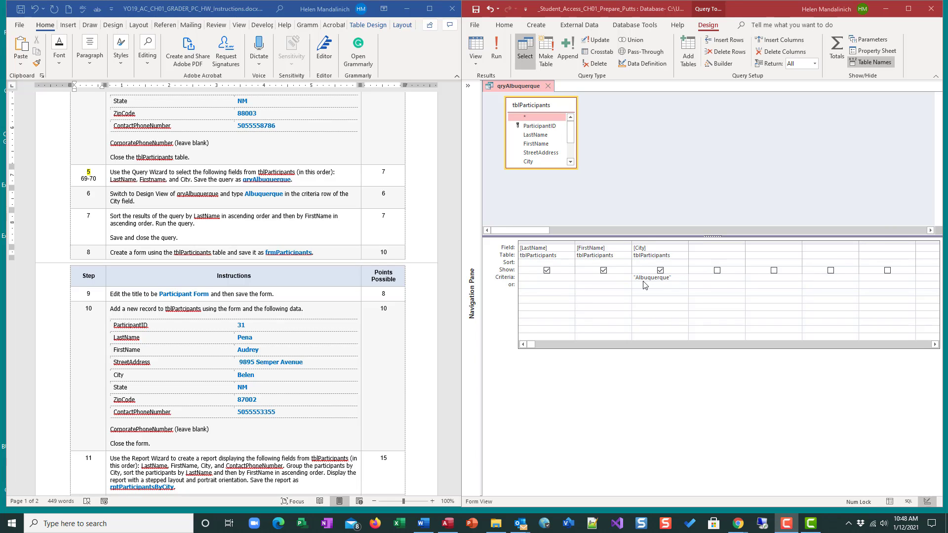
click(498, 47)
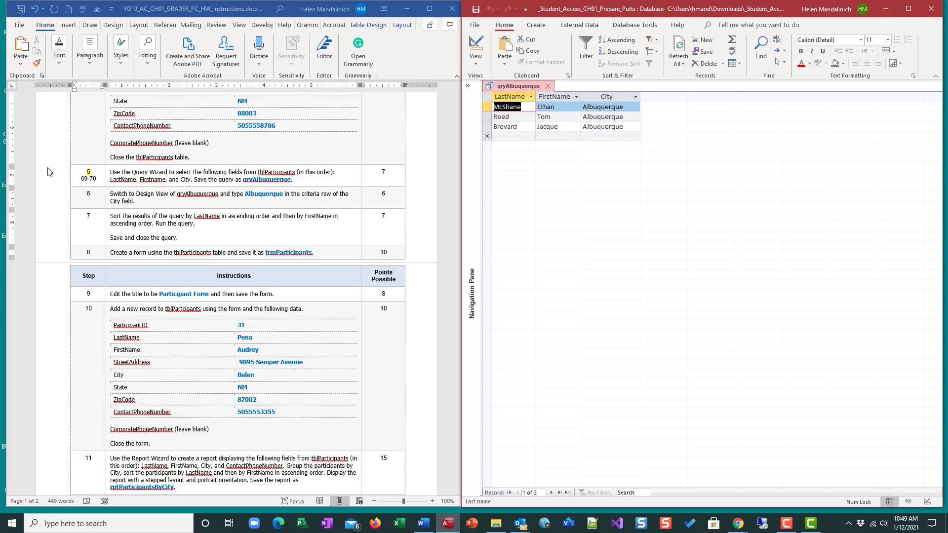
Step: Switch to the Word instructions and add the page reference 72-73 on a new line under step number 6
click(82, 191)
double_click(86, 194)
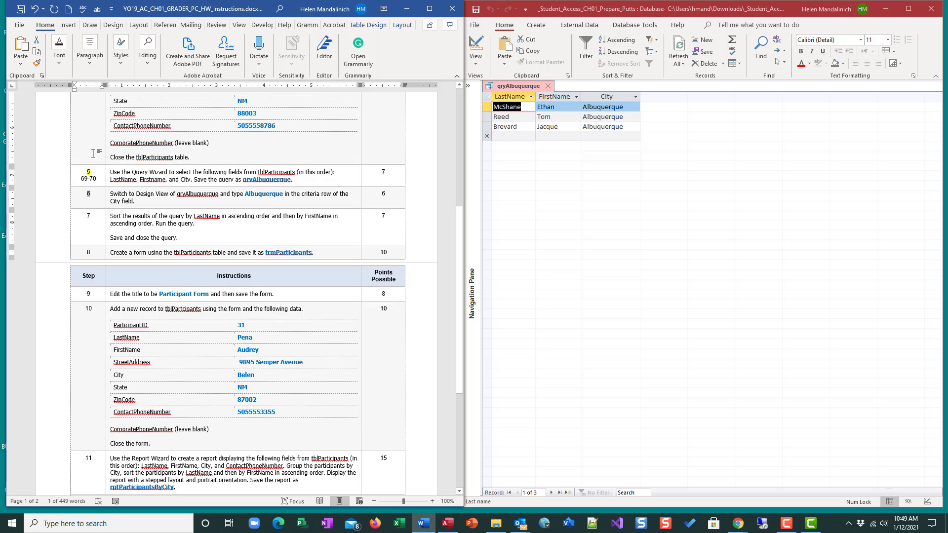
click(101, 198)
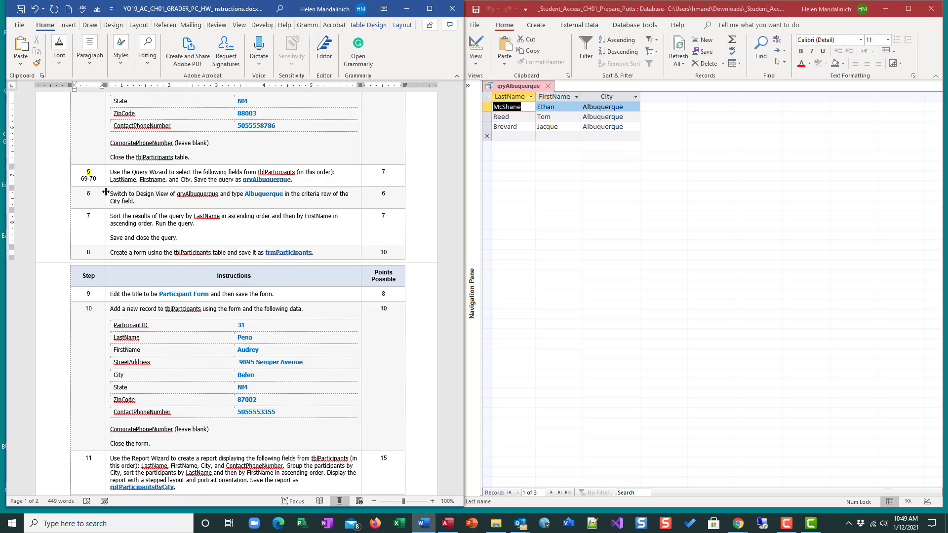
text(72-73)
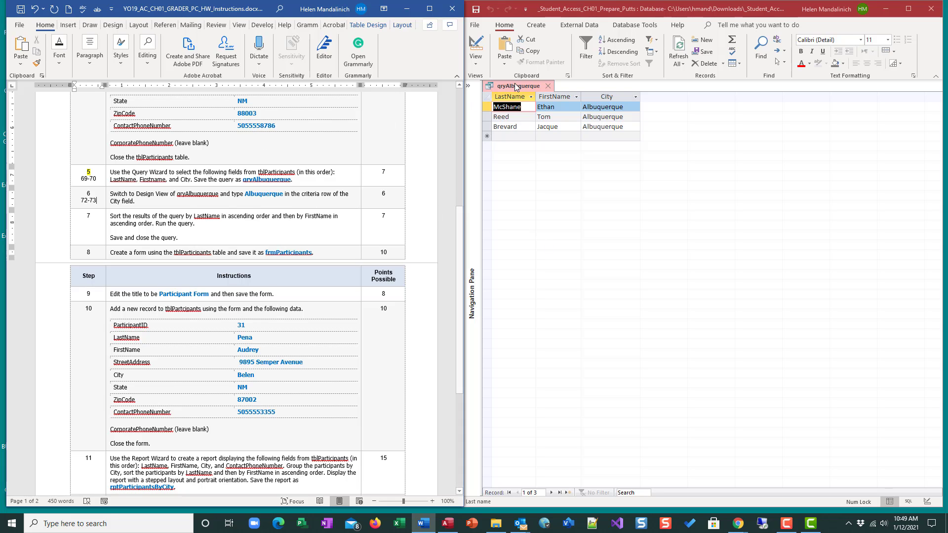
Step: Switch to Access and, in qryAlbuquerque's Design View, sort LastName and FirstName in ascending order and run the query
click(475, 47)
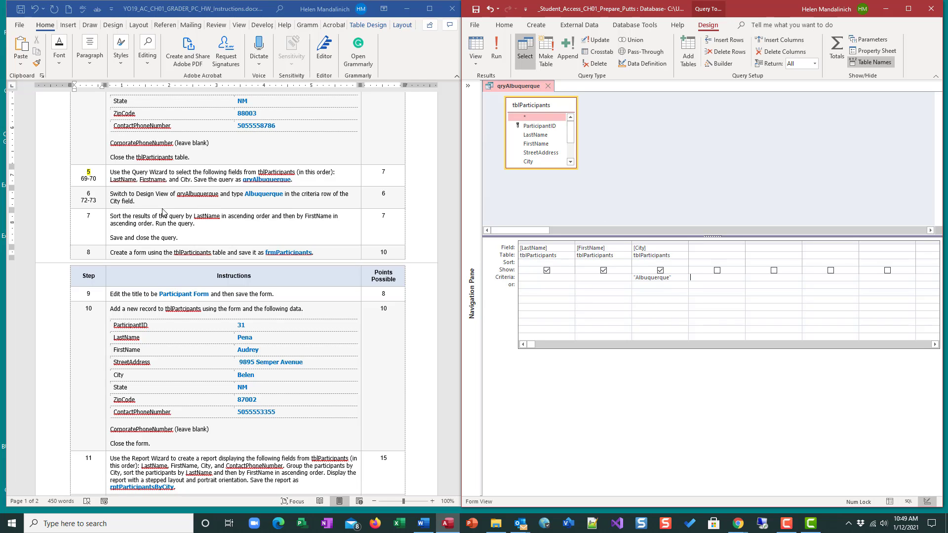
click(558, 264)
click(569, 263)
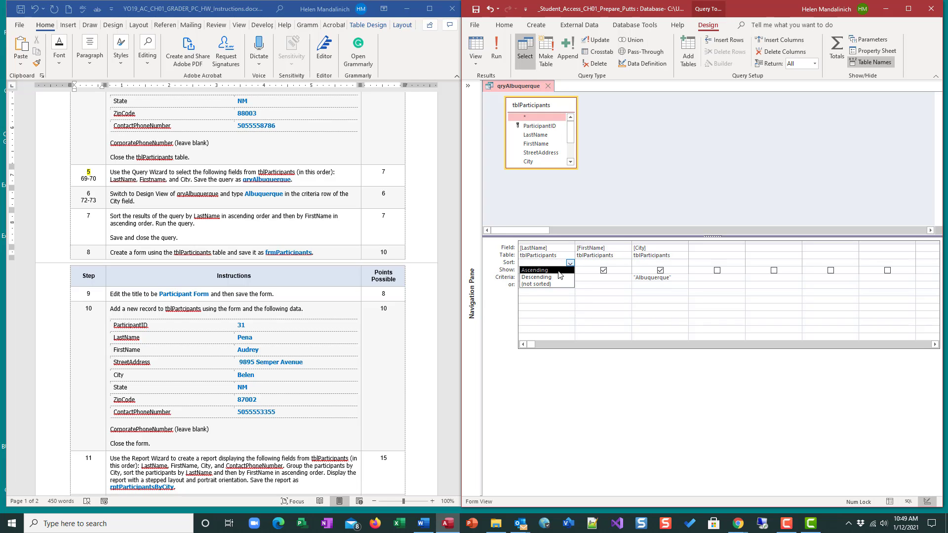
click(559, 270)
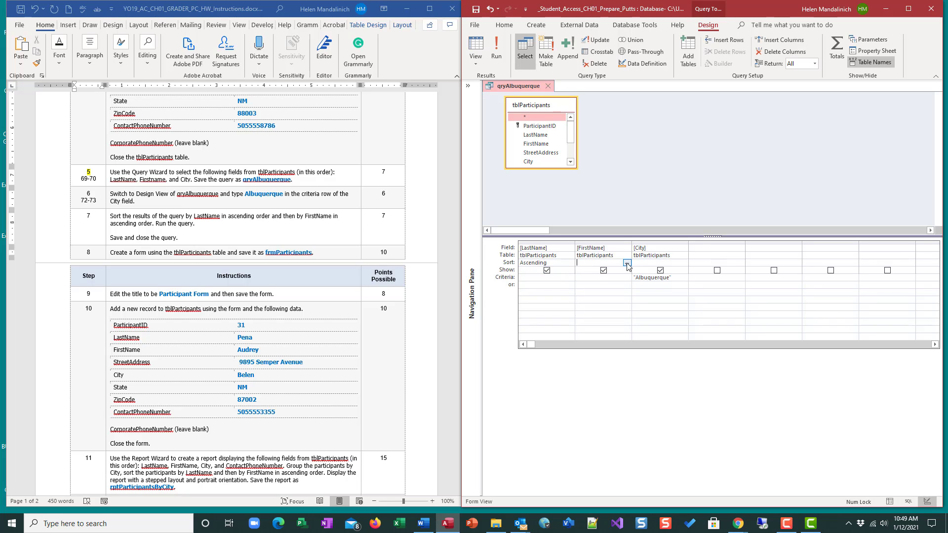
click(600, 262)
click(627, 264)
click(600, 271)
click(496, 49)
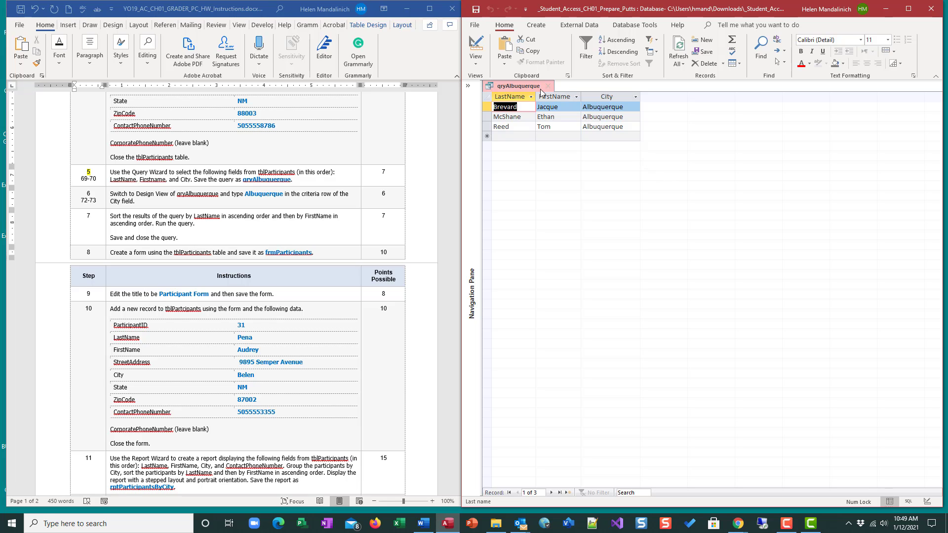
Step: Switch to the Word instructions and highlight step numbers 6 and 7 in yellow
click(87, 199)
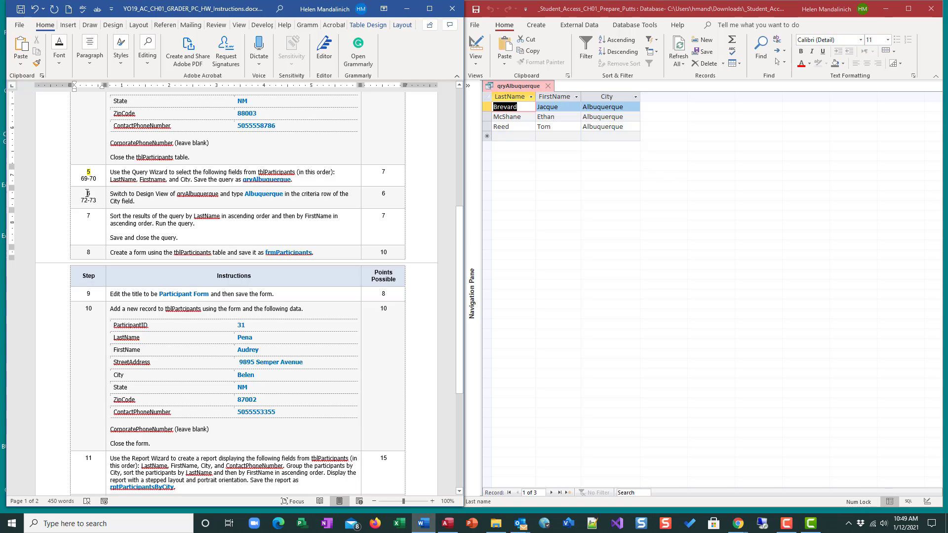
double_click(89, 194)
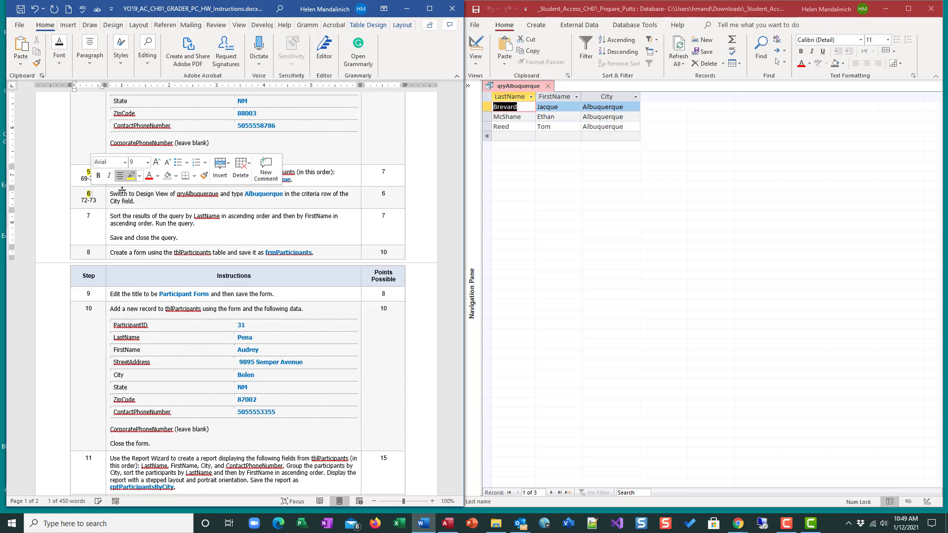
click(134, 184)
double_click(88, 216)
click(134, 207)
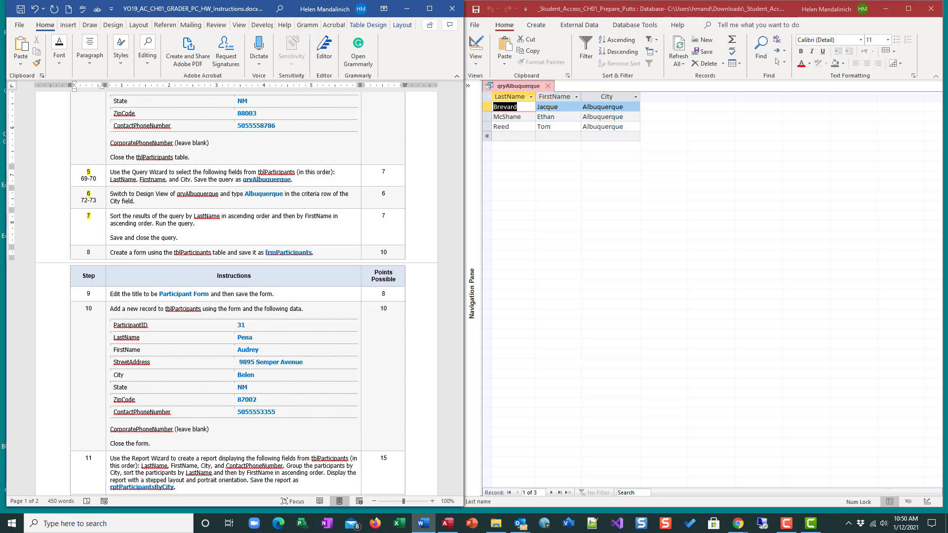
Step: Switch to Access, save and close qryAlbuquerque, and briefly reopen it to check the sorted records
click(550, 92)
click(468, 86)
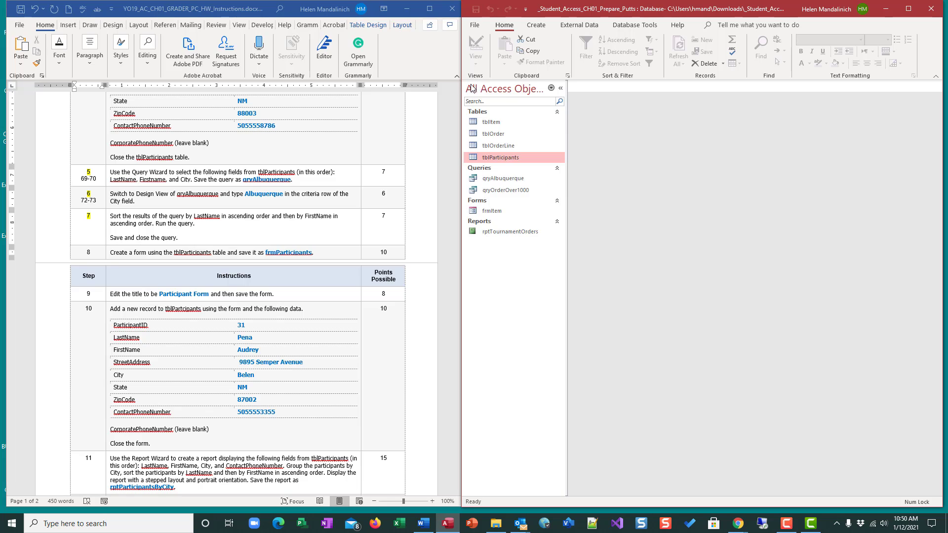
double_click(508, 180)
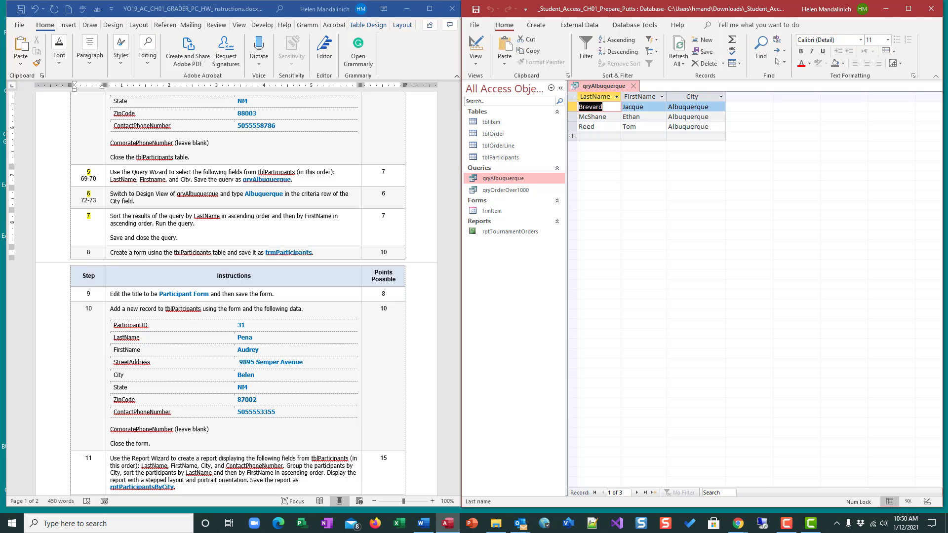
click(633, 86)
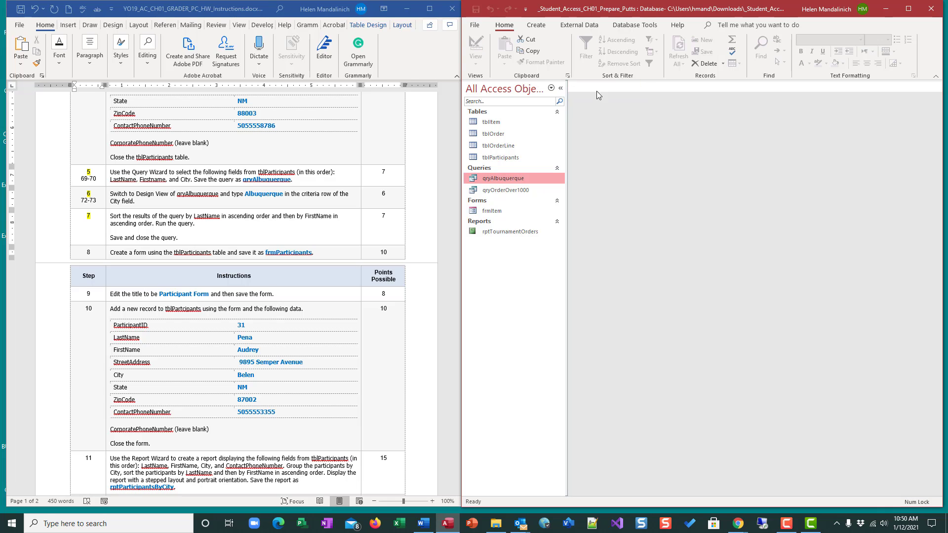
Step: Switch to the Word instructions and add the page reference 77 on a new line under step number 8
scroll(159, 259, down, 1)
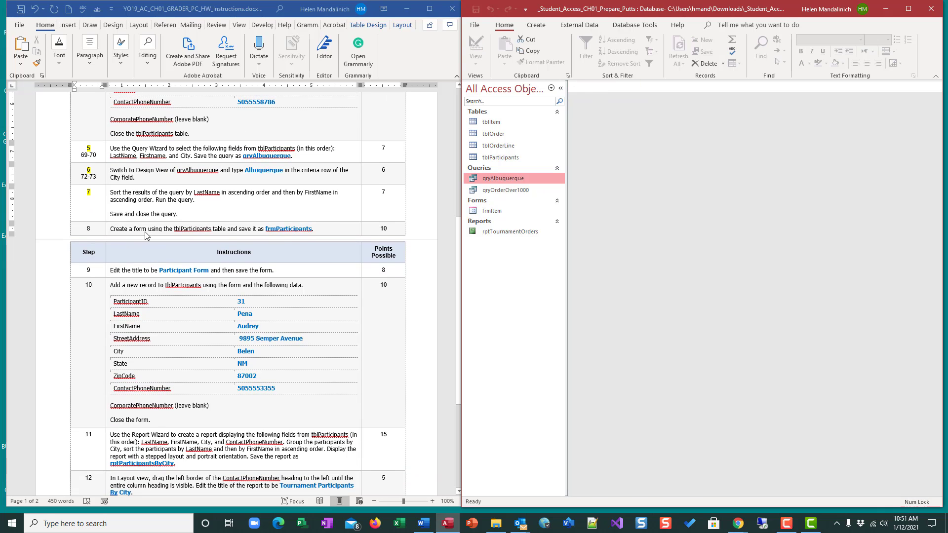
scroll(297, 255, down, 1)
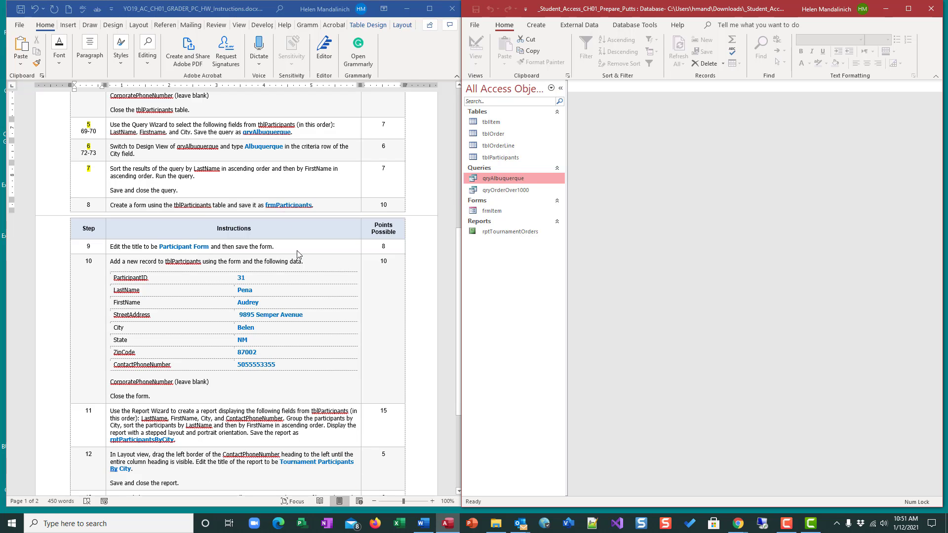
click(93, 204)
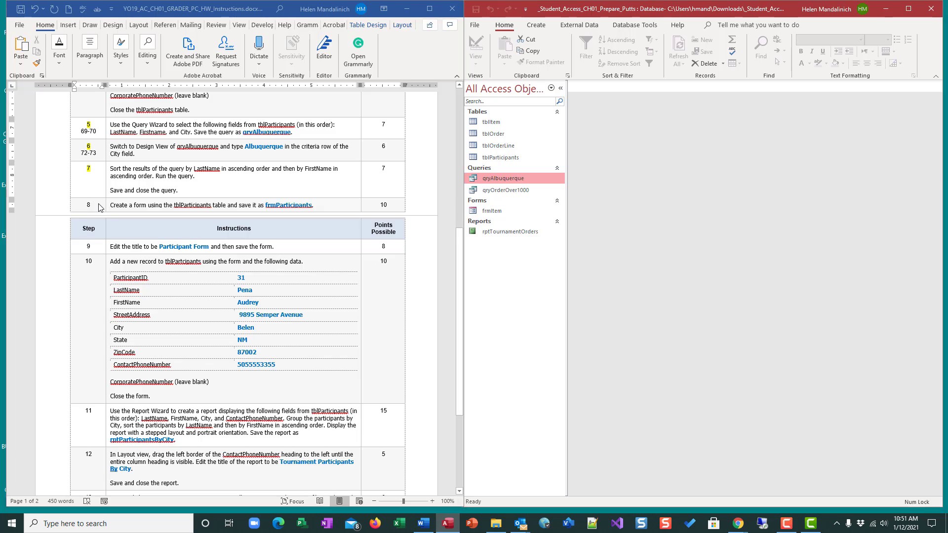
key(Return)
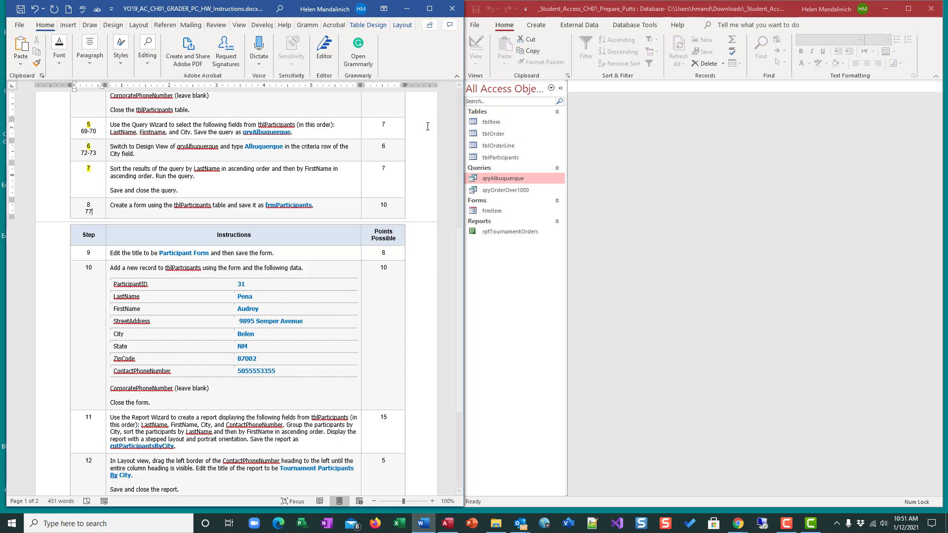
Step: Switch to Access, create a form based on the tblParticipants table and collapse the Navigation Pane
click(505, 159)
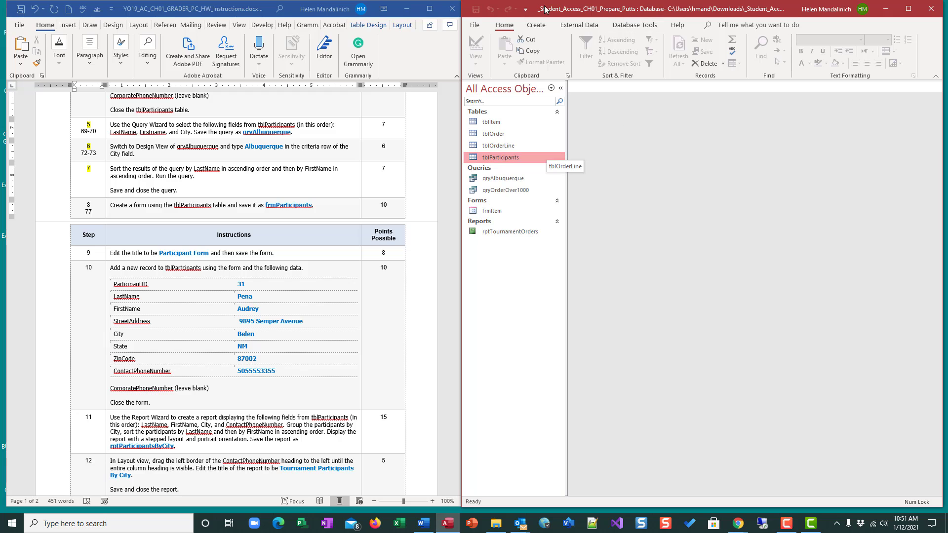
click(538, 27)
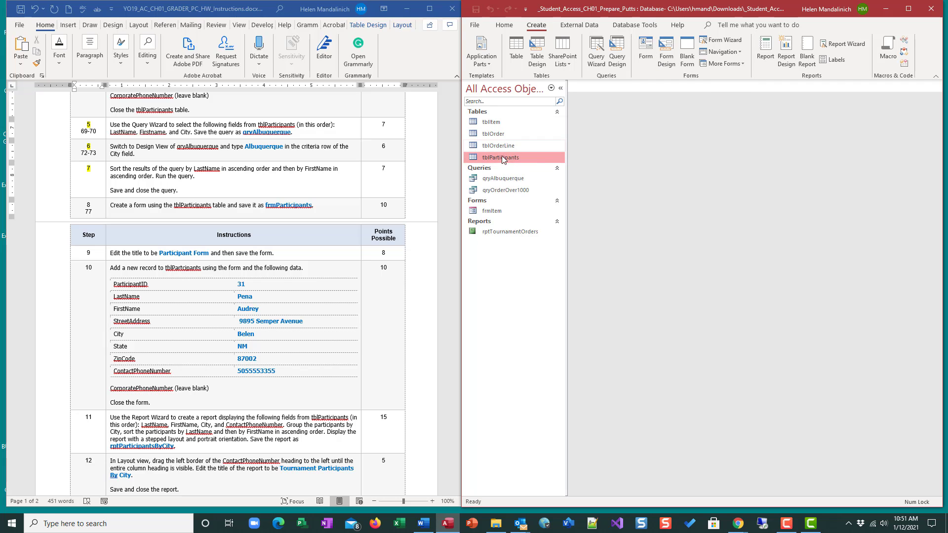
click(645, 50)
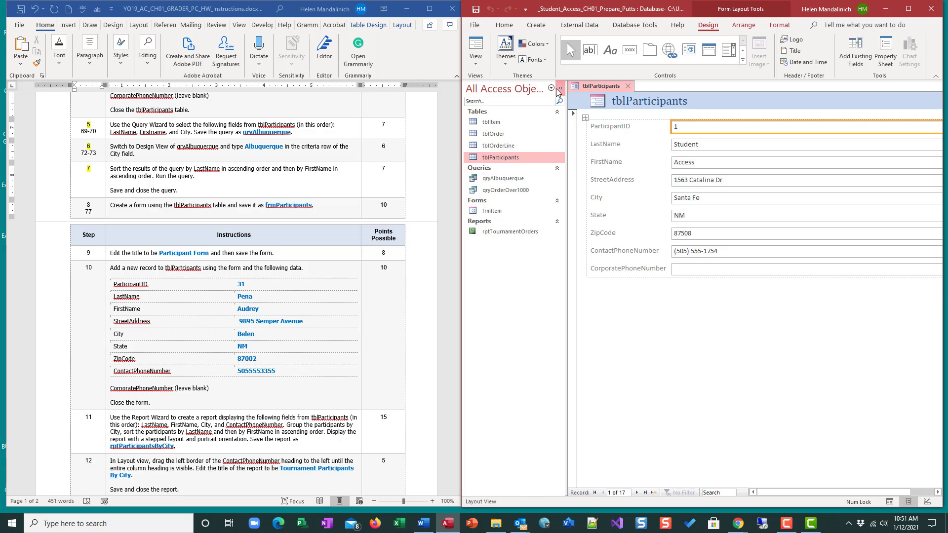
click(560, 88)
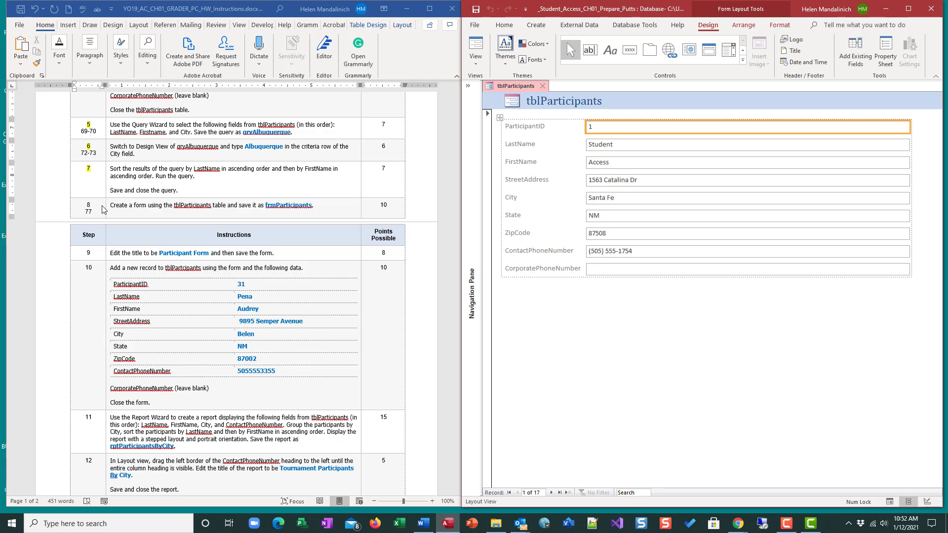
Step: Switch to the Word instructions and highlight step number 8 in yellow
drag(93, 206, 85, 205)
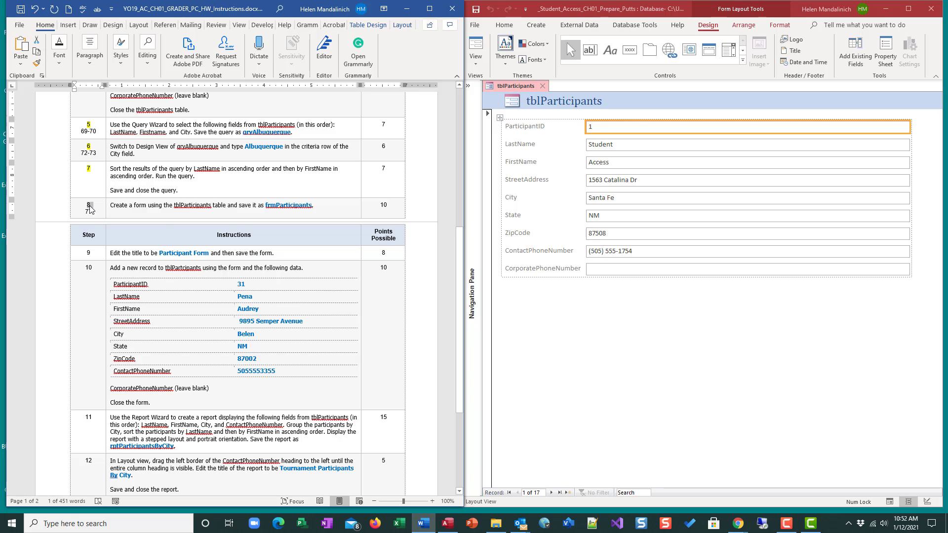
right_click(90, 206)
click(130, 188)
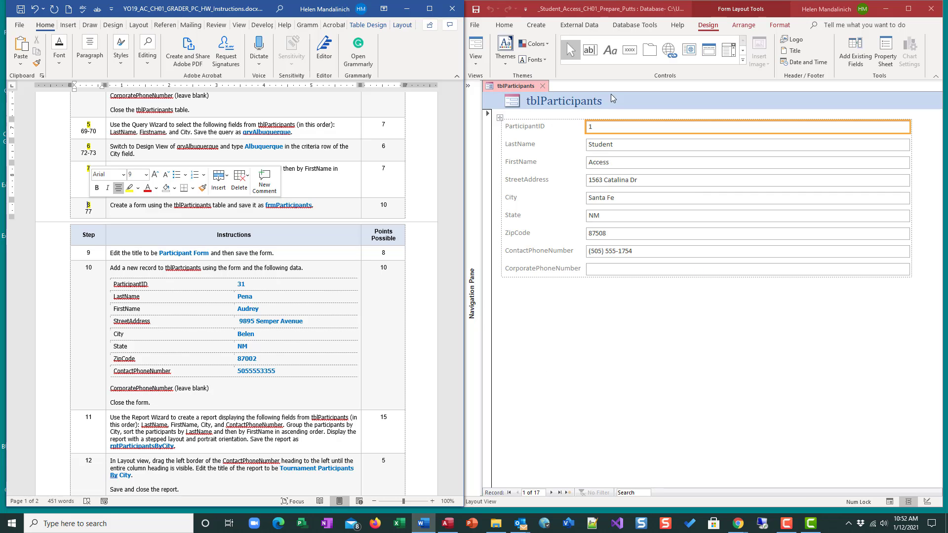
Step: Switch to Access and compare selecting the form's title and ParticipantID field in Layout View and Form View, ending in Layout View
click(558, 102)
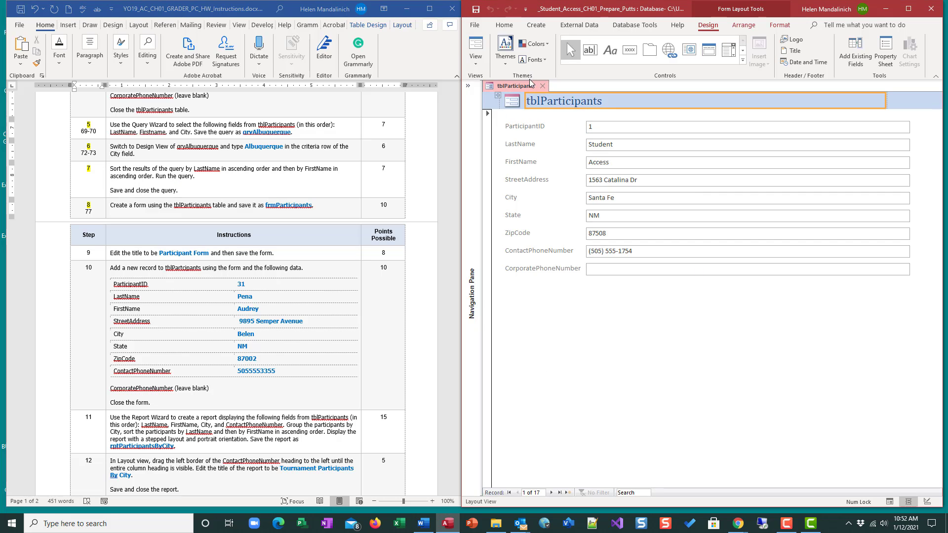
click(477, 48)
click(479, 51)
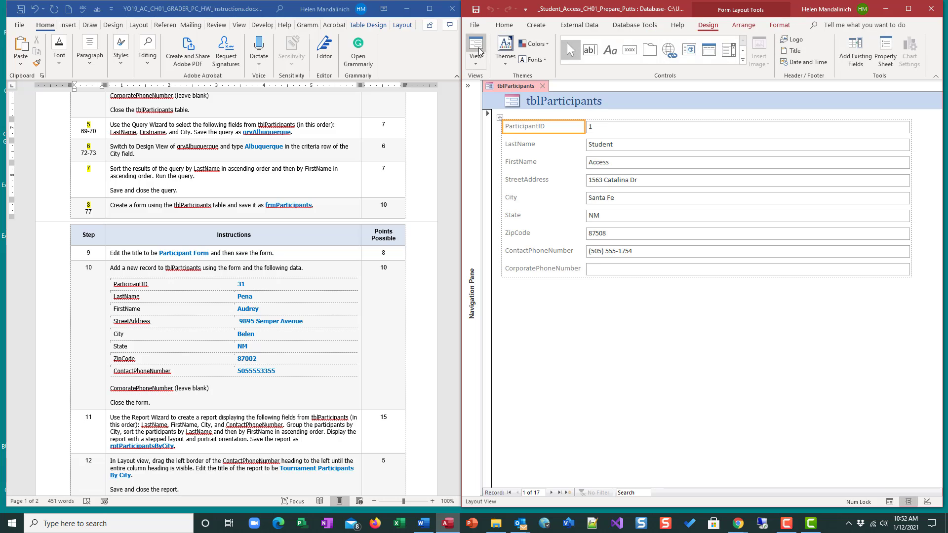
click(560, 101)
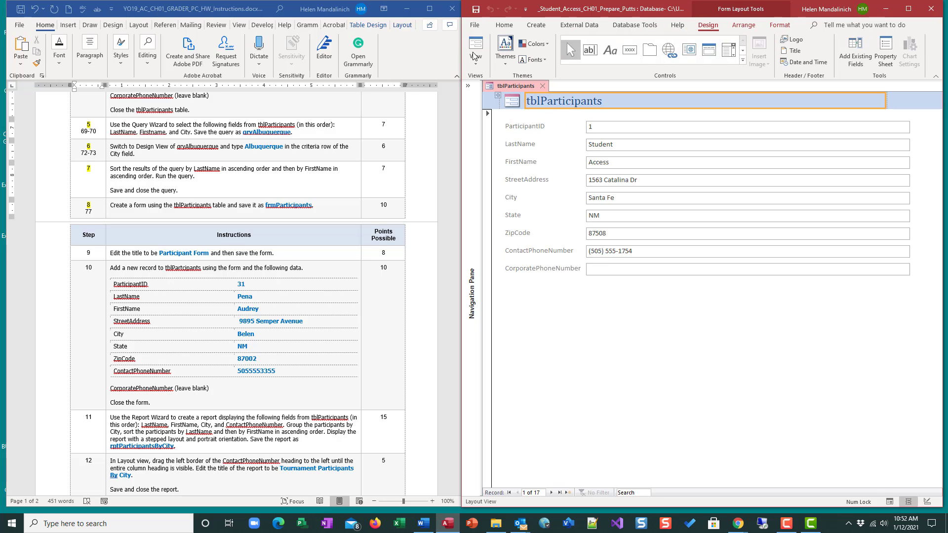
click(553, 126)
click(555, 105)
click(550, 128)
click(551, 102)
click(549, 127)
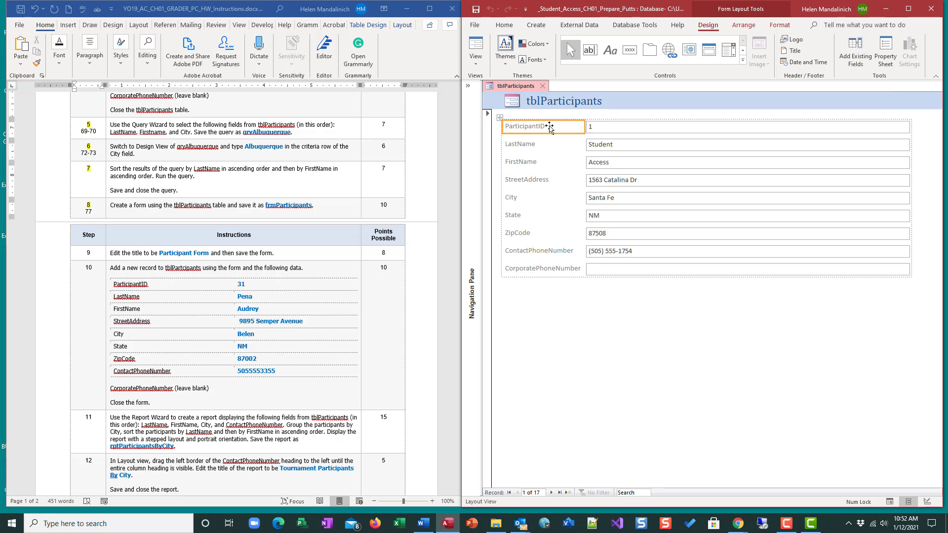
click(475, 50)
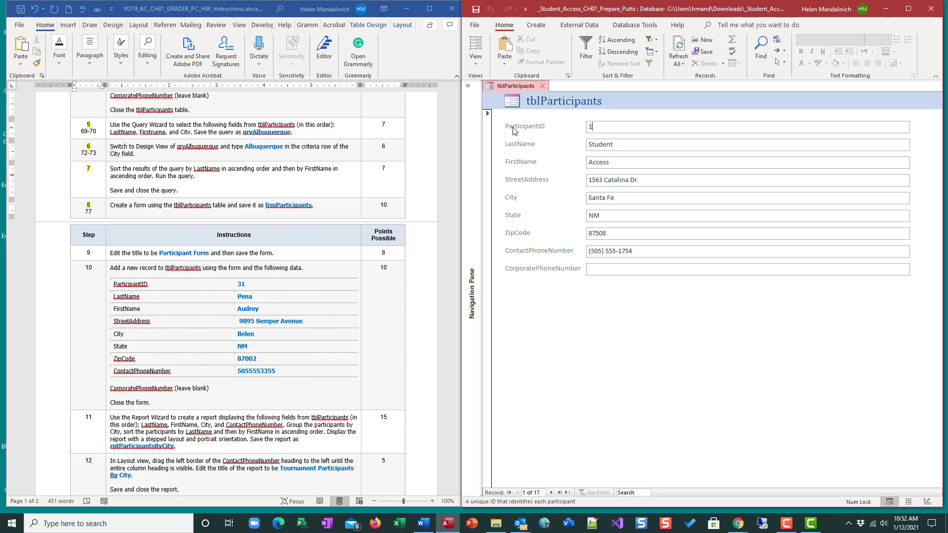
click(613, 132)
click(477, 48)
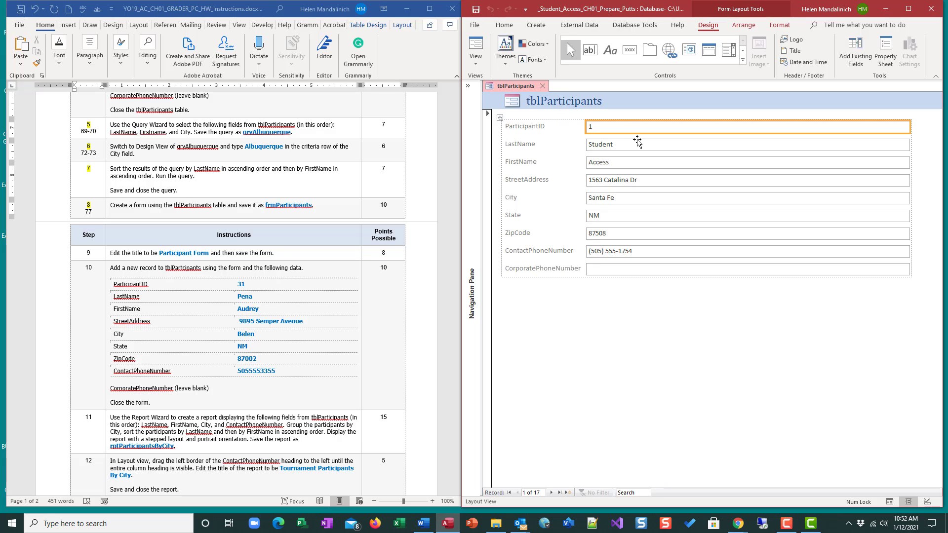
Step: Change the title in the form's header to Participant Form
click(609, 102)
click(609, 102)
double_click(609, 101)
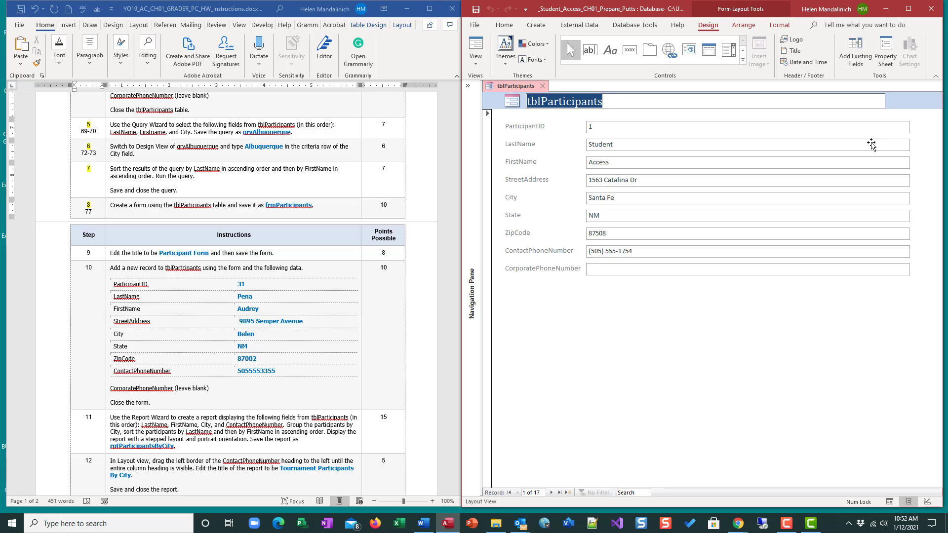
text(Participa)
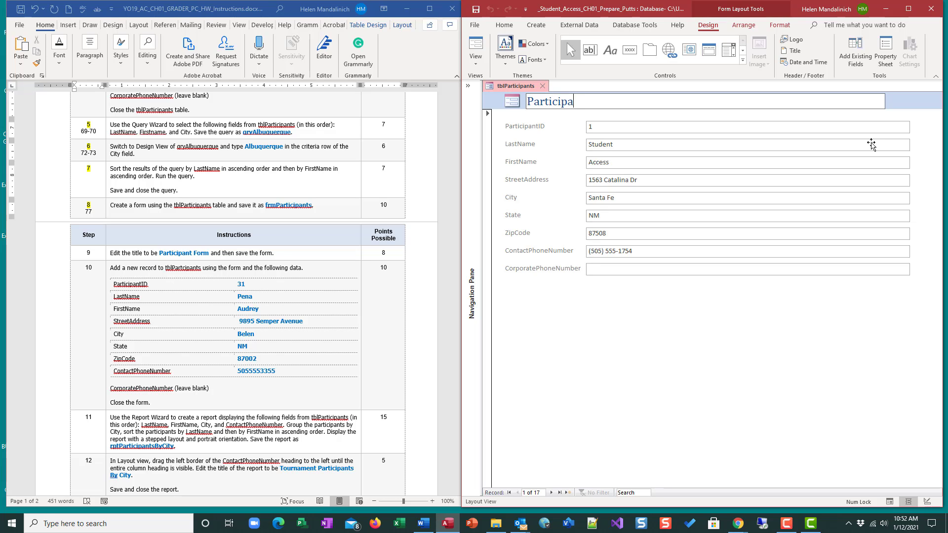
text(nt Form)
click(635, 371)
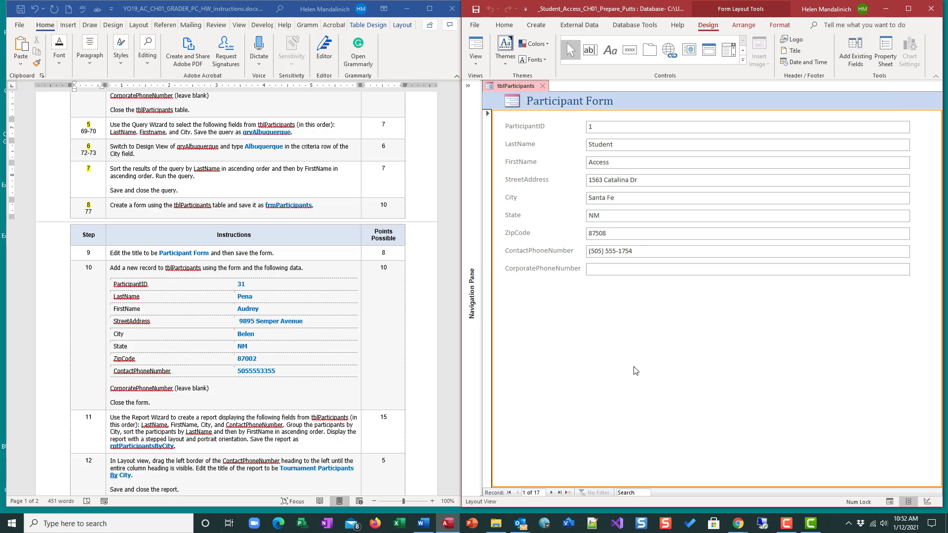
click(474, 25)
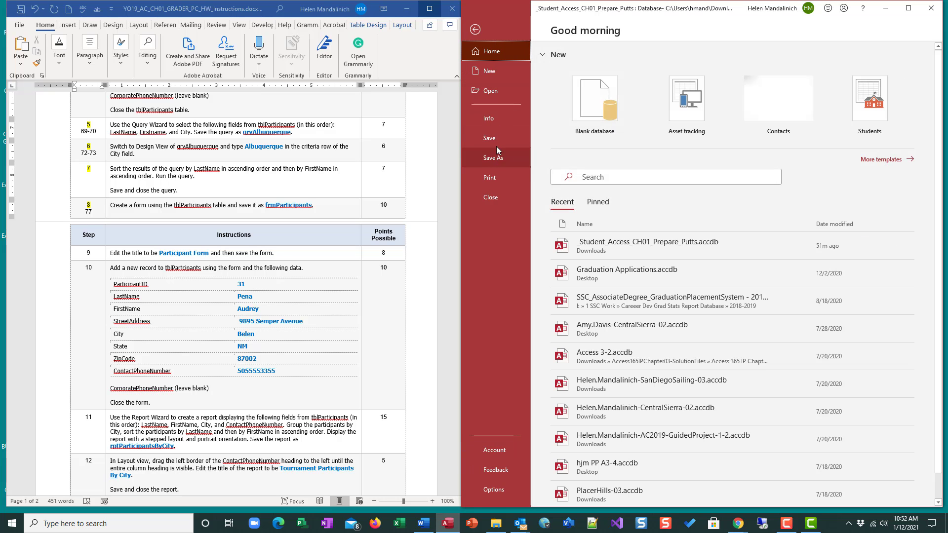
click(474, 29)
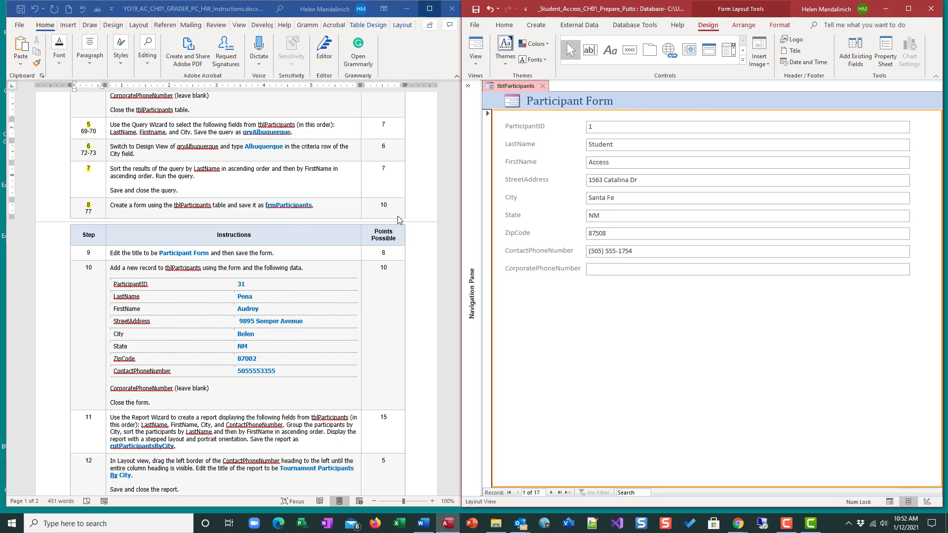
click(476, 12)
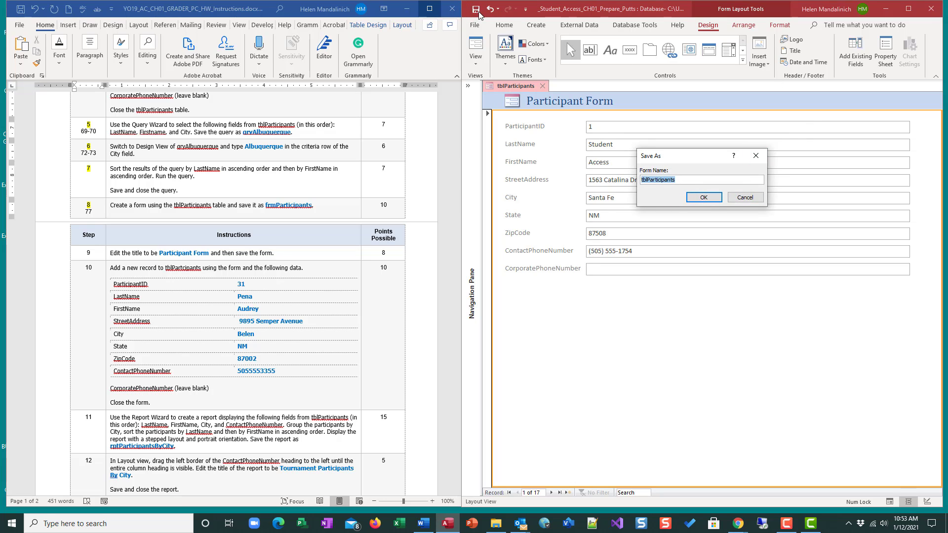
key(Return)
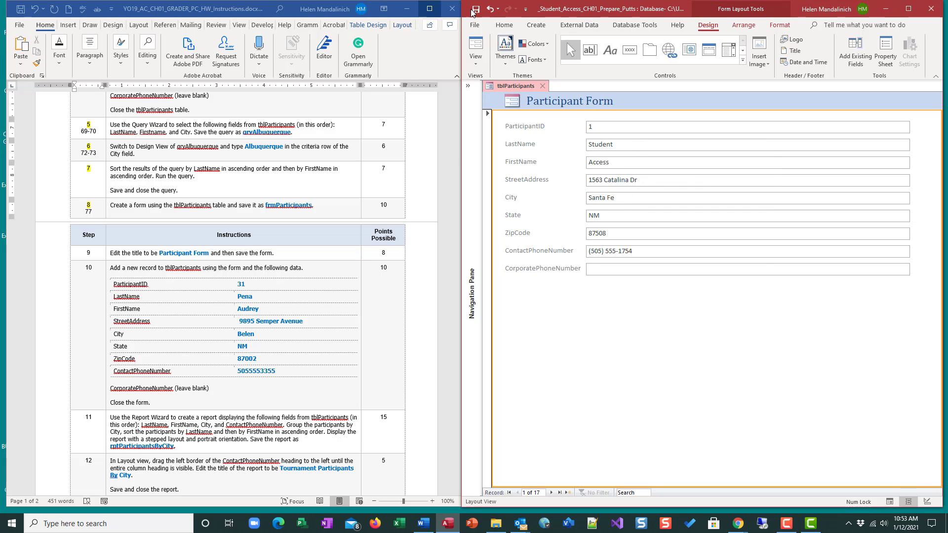
Step: Save the new form under the name frmParticipants
click(473, 11)
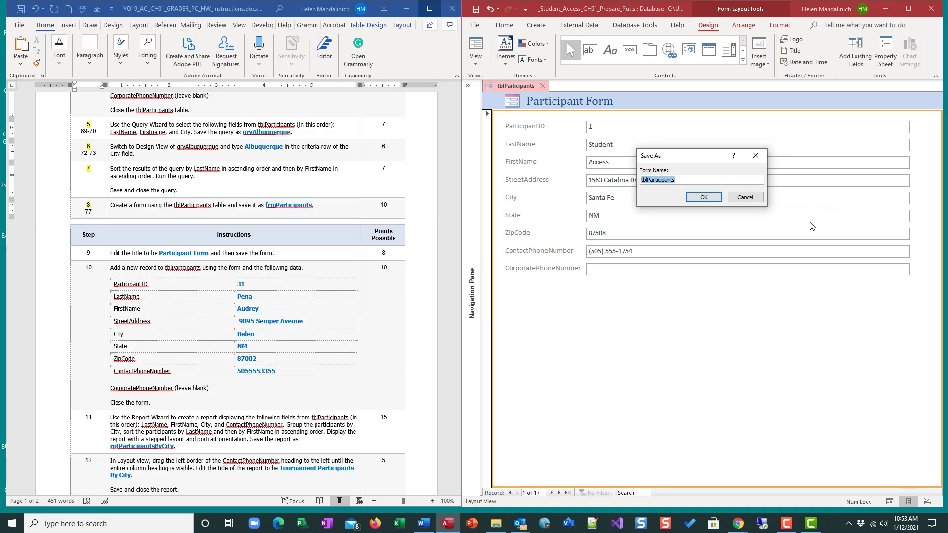
text(frmPa)
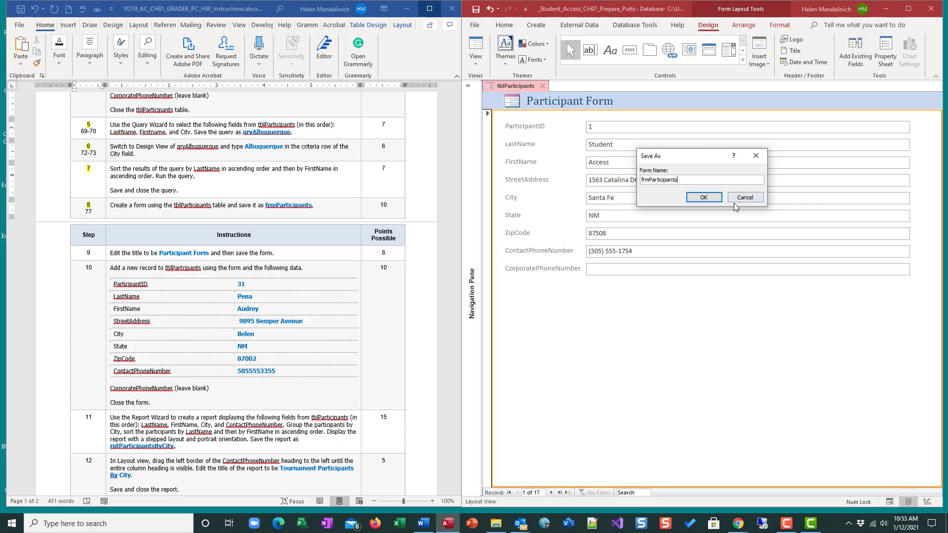
click(708, 197)
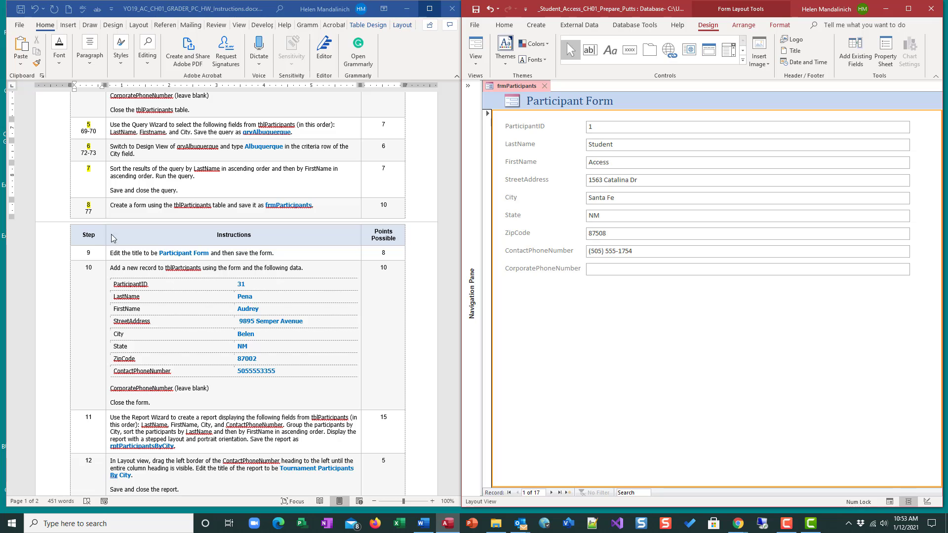
Step: Switch to the Word instructions and highlight step number 9 in yellow
drag(101, 254, 86, 253)
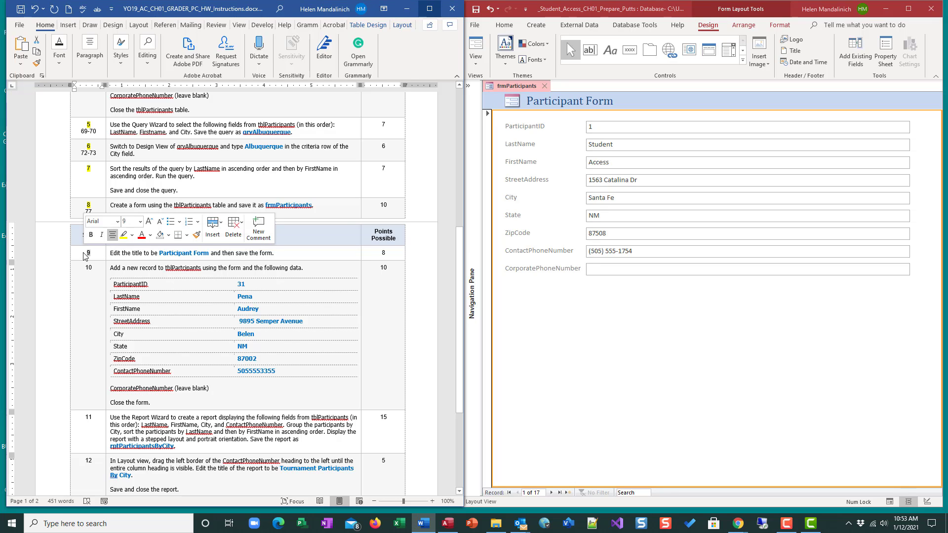
click(123, 235)
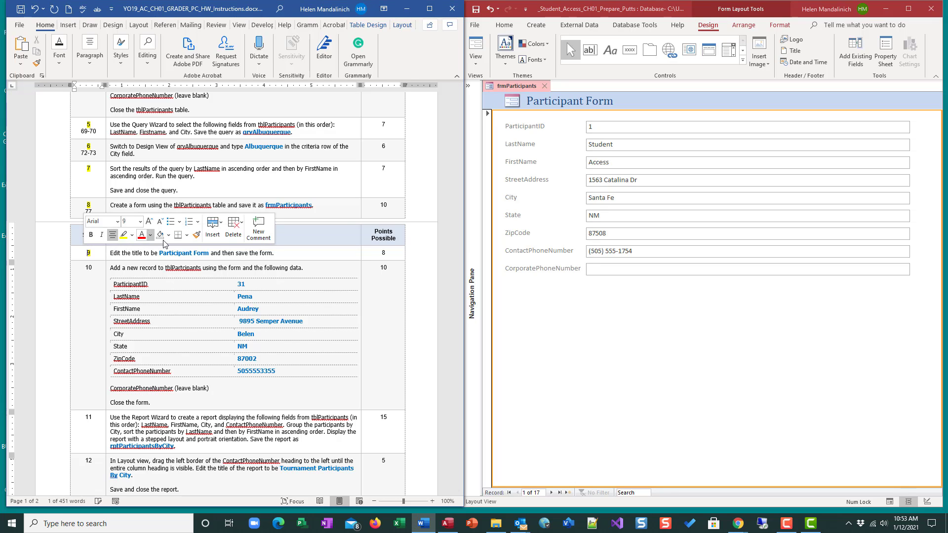
Step: Switch to Access and try selecting several field values of the participant form in Layout View
click(626, 129)
click(642, 165)
click(638, 232)
click(621, 285)
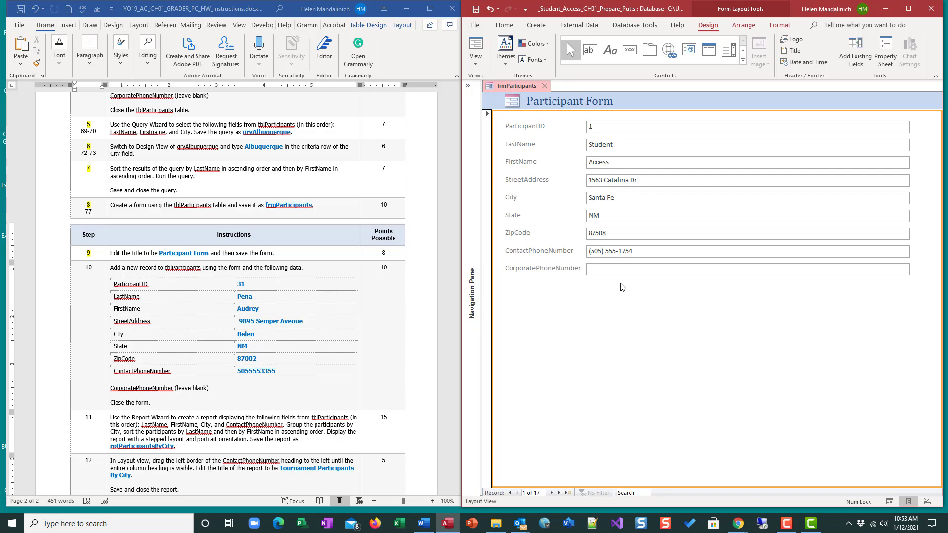
click(659, 250)
click(667, 234)
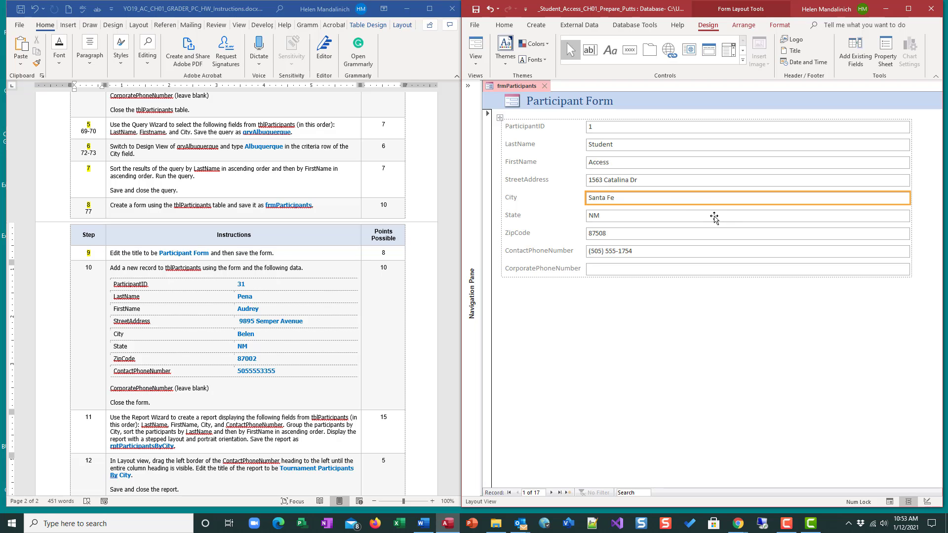
Step: Switch the participant form to Form View and place the cursor in the ParticipantID, City and CorporatePhoneNumber fields in turn
click(476, 48)
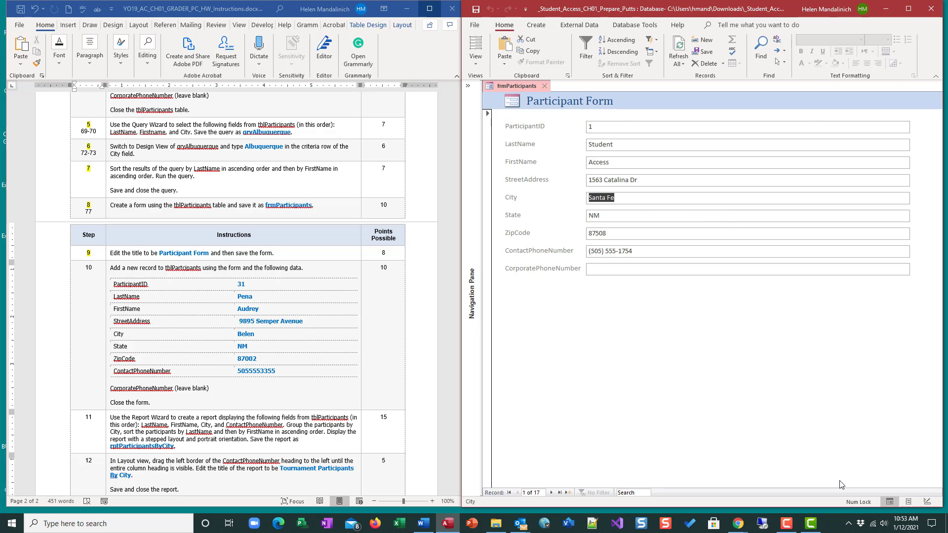
click(608, 129)
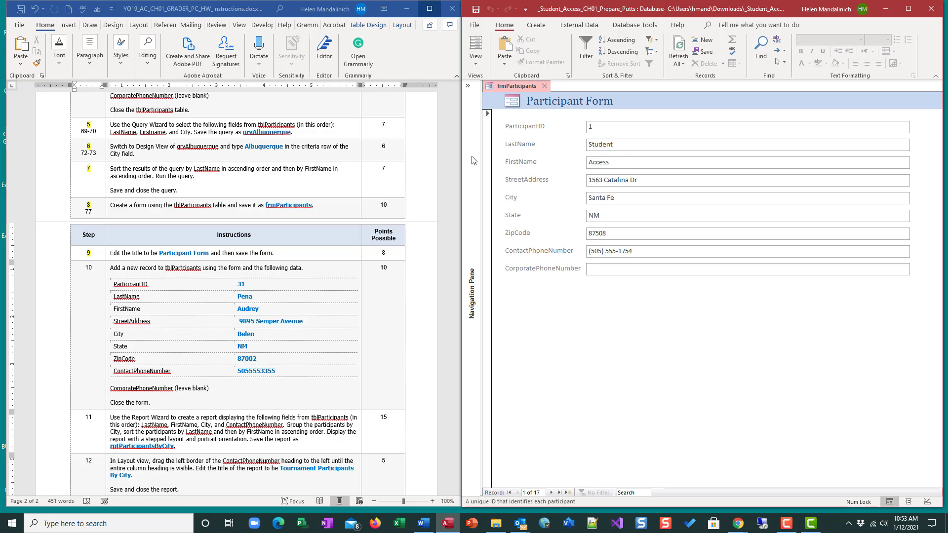
click(664, 197)
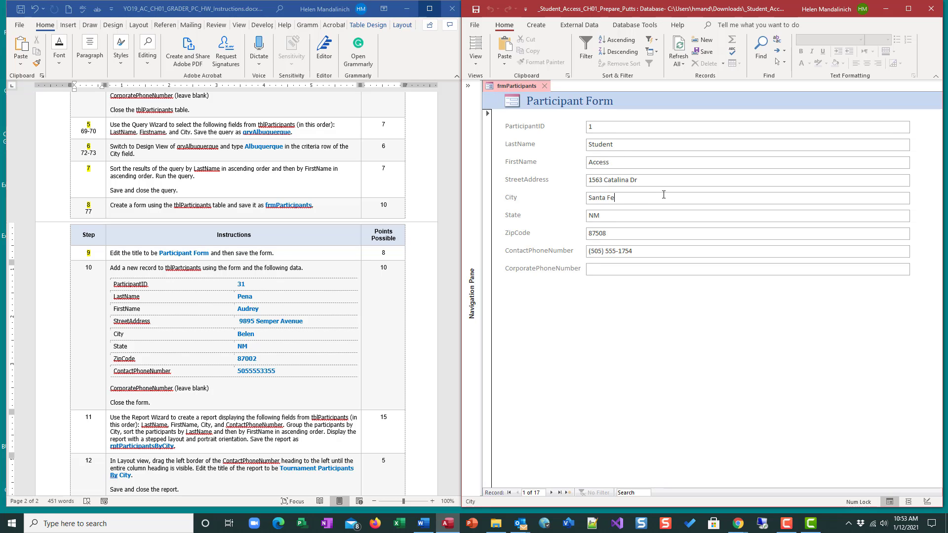
click(613, 269)
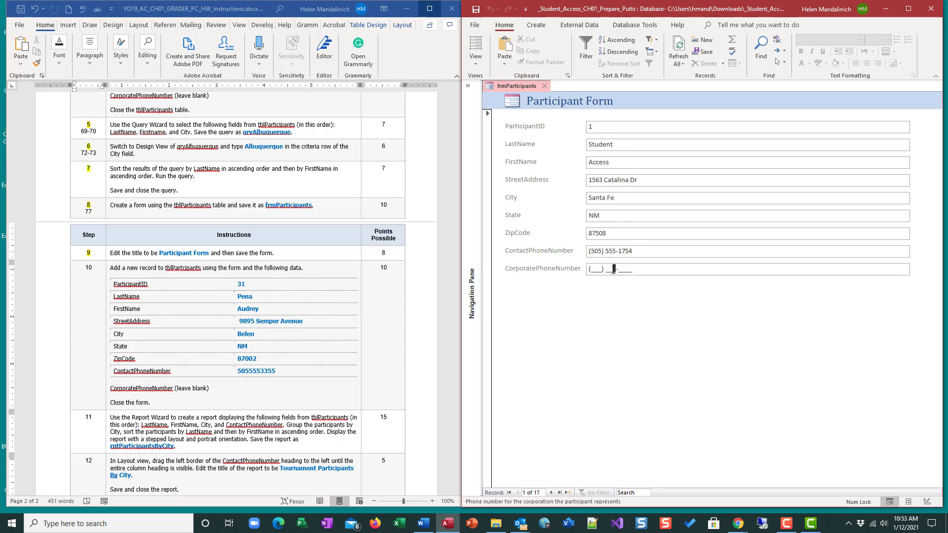
Step: Start a new blank record in the form and enter the participant's ID, last name and first name from instruction step 10
click(567, 493)
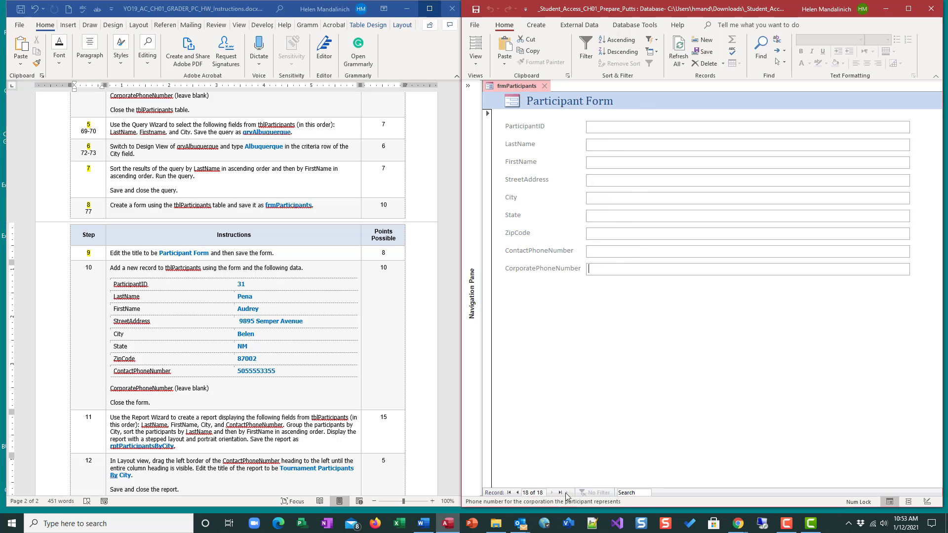
click(595, 131)
text(31)
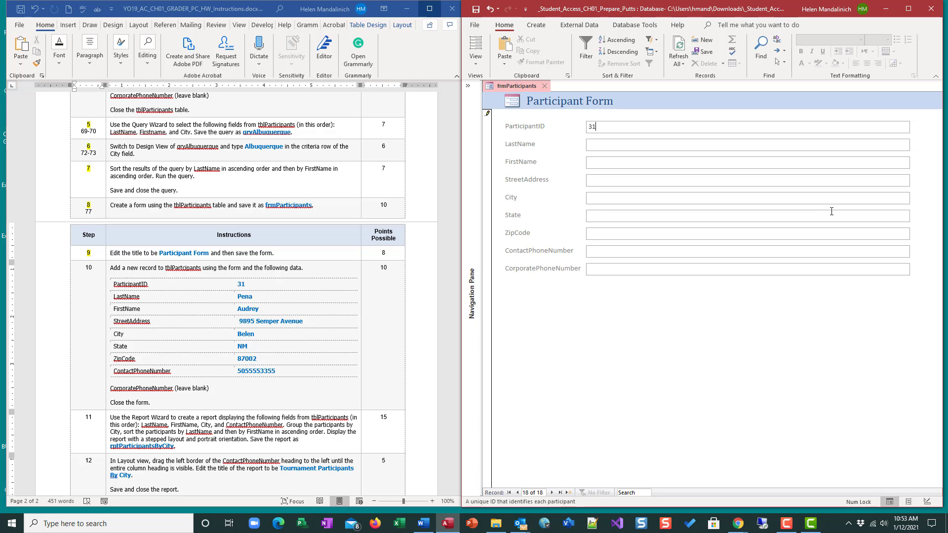
key(Tab)
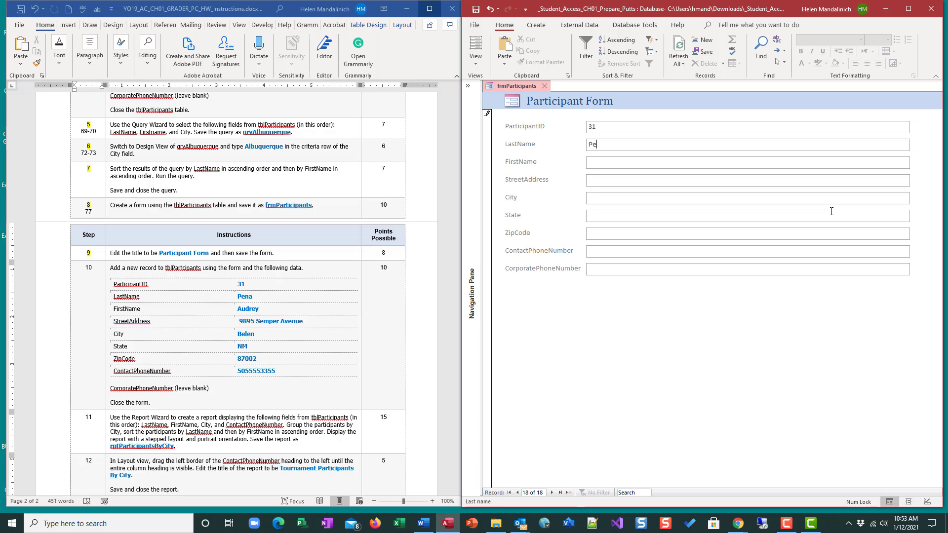
key(Tab)
key(Tab)
key(shift+Tab)
text(Aud)
Step: Fill in the new record's street address, city, state and ZIP code from instruction step 10
key(Tab)
text(9895 Sempe)
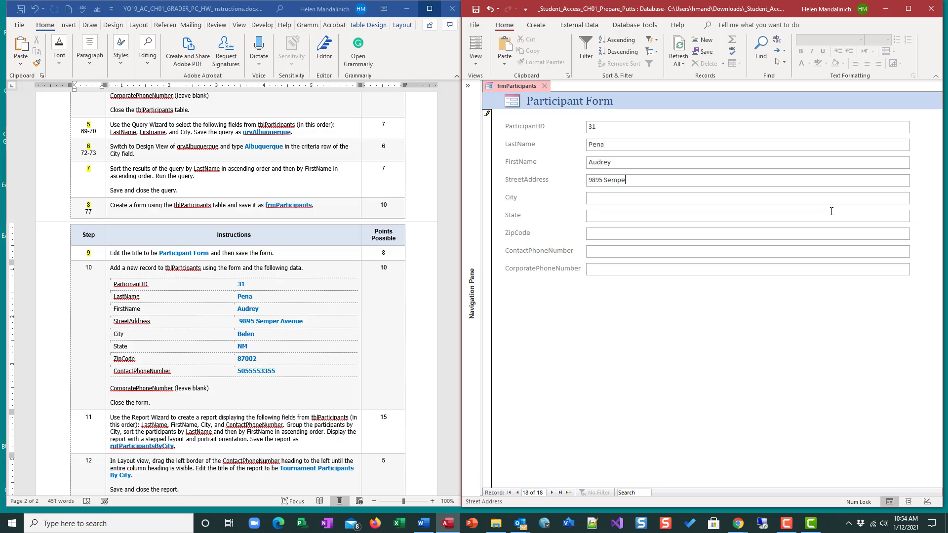
text(r Avenue)
key(Tab)
text(Belen)
key(Tab)
key(Tab)
key(Tab)
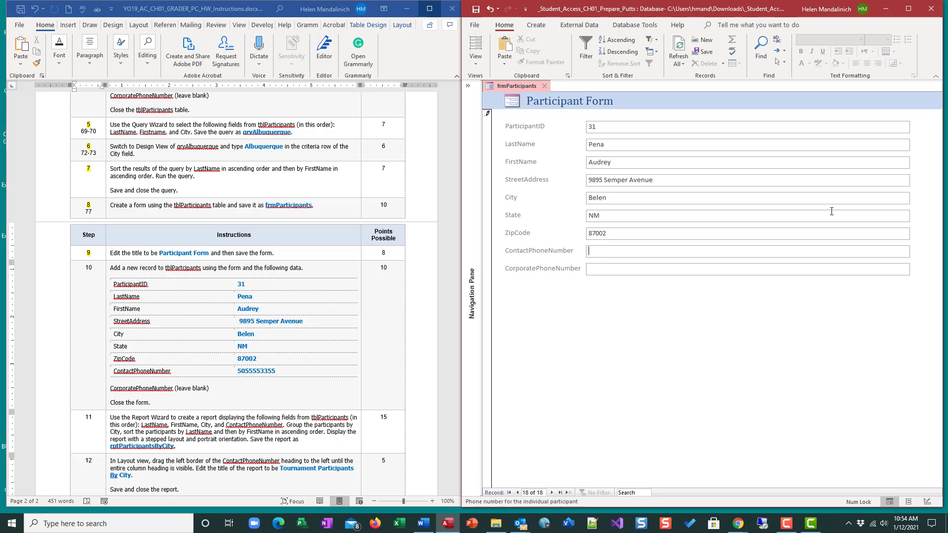
Step: Enter the participant's contact phone number, leave CorporatePhoneNumber blank and save the record by moving on to the next one
text(505) 555-)
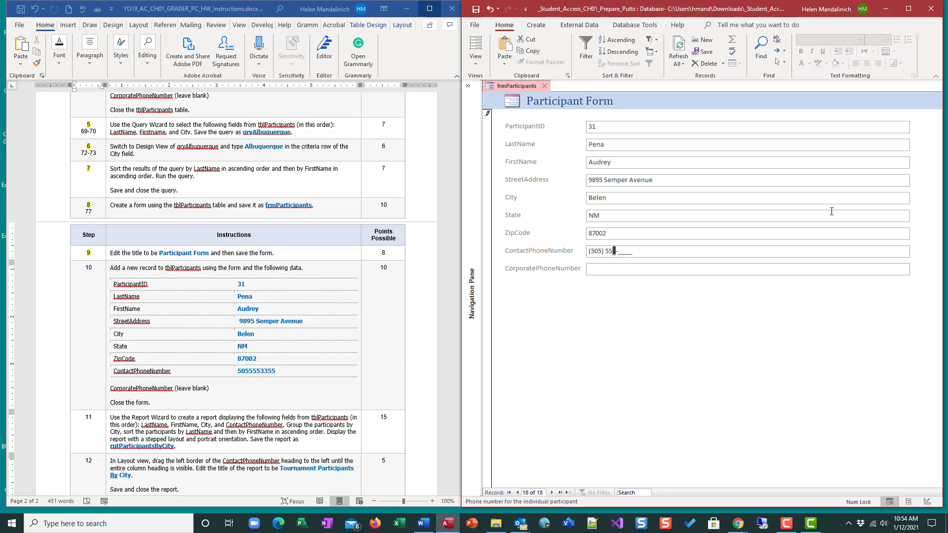
text(3355)
key(Tab)
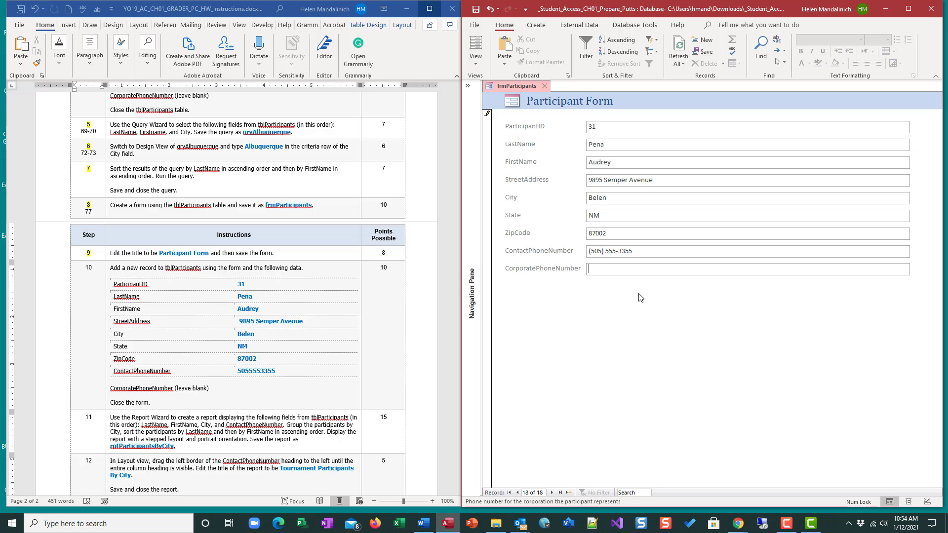
key(Tab)
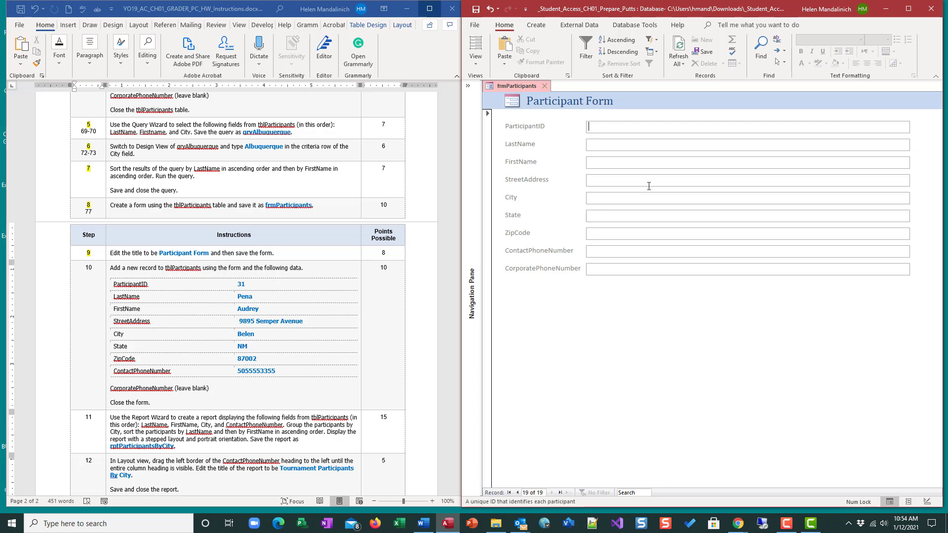
Step: Switch to the Word instructions and highlight step number 10 in yellow
click(97, 267)
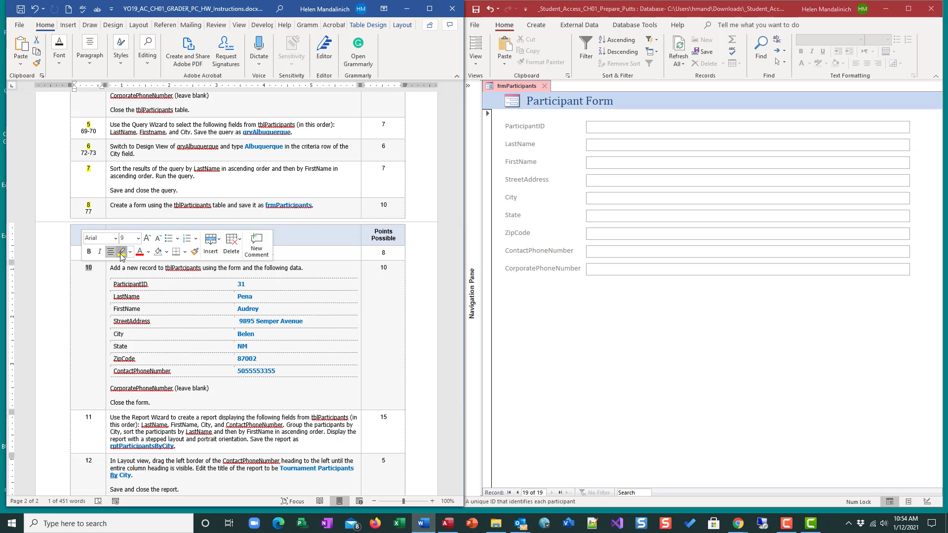
click(121, 253)
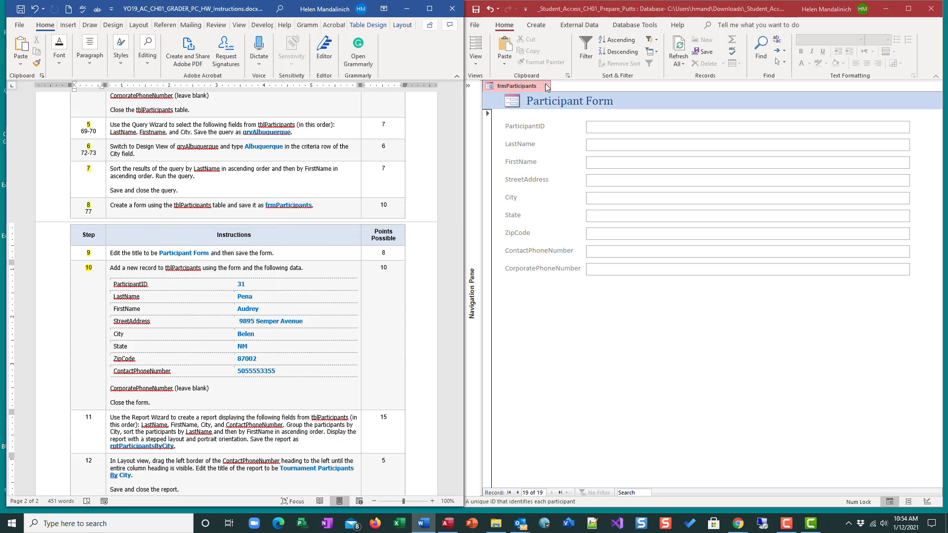
Step: Switch to Access, close the frmParticipants form and start the Report Wizard
click(544, 86)
scroll(152, 365, down, 3)
scroll(152, 366, down, 1)
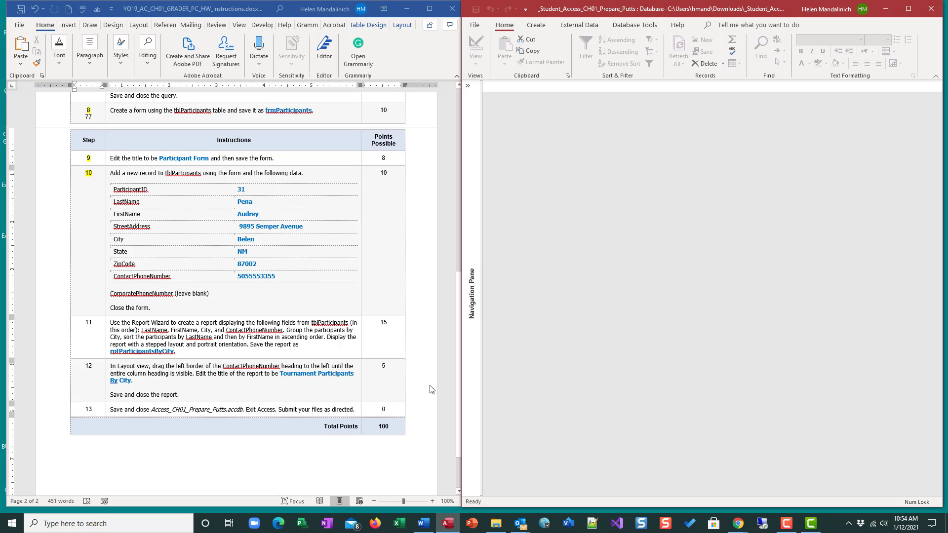
click(537, 25)
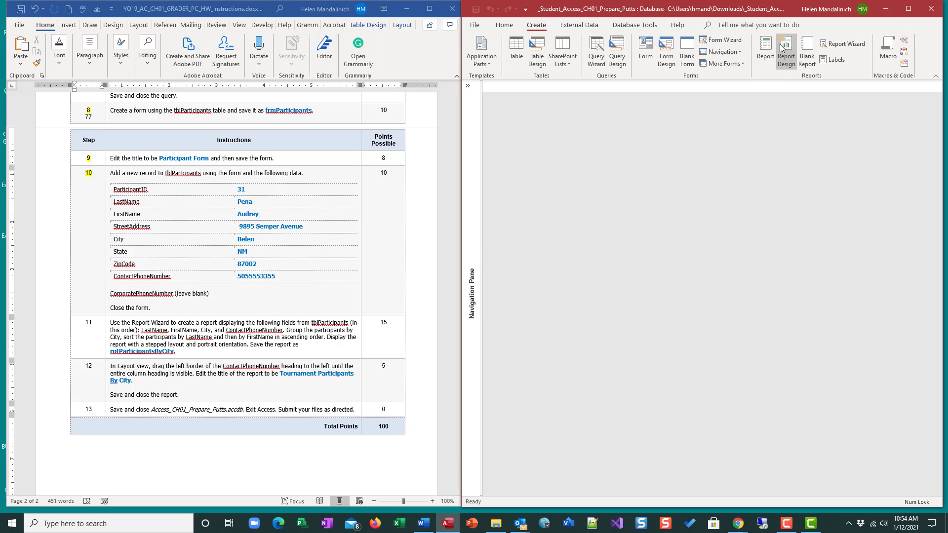
click(843, 44)
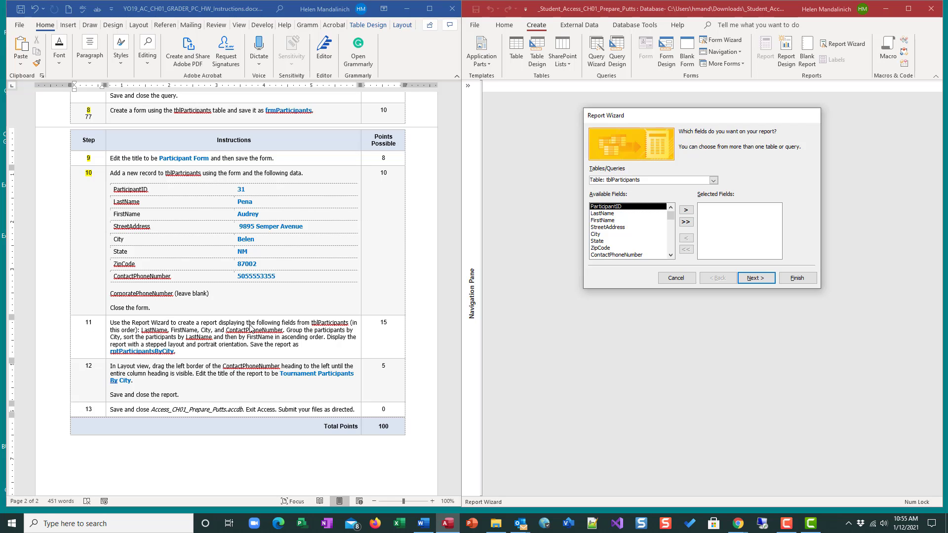
Step: Switch to the Word instructions and highlight the table name tblParticipants in step 11 in yellow
click(311, 328)
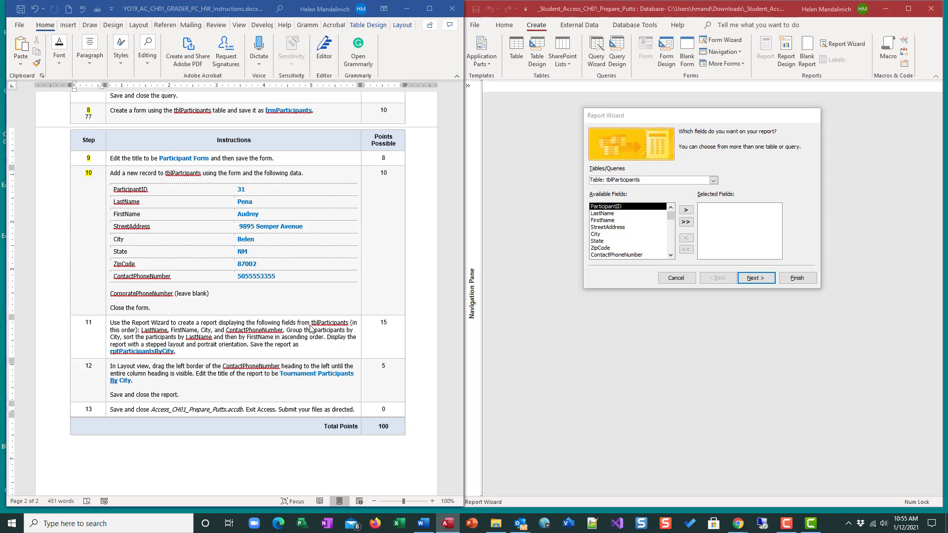
double_click(336, 323)
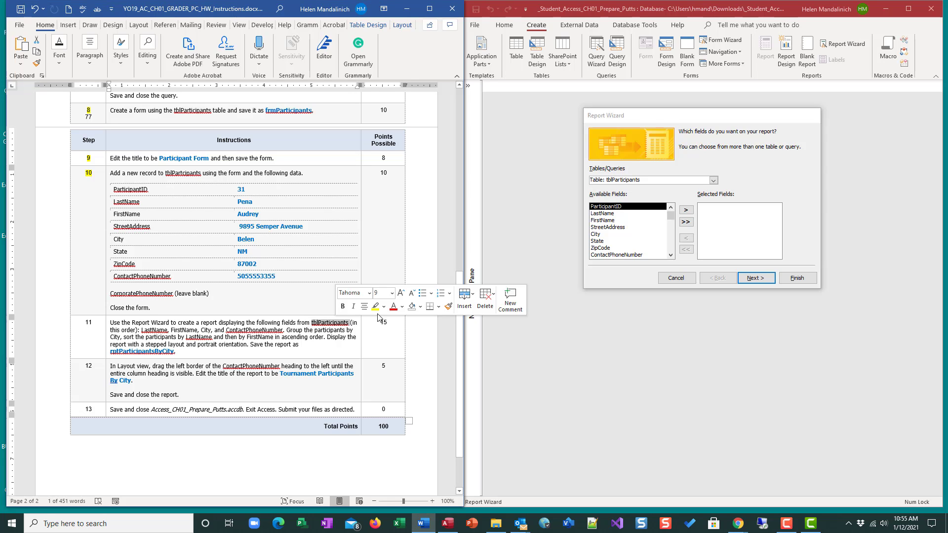
click(378, 312)
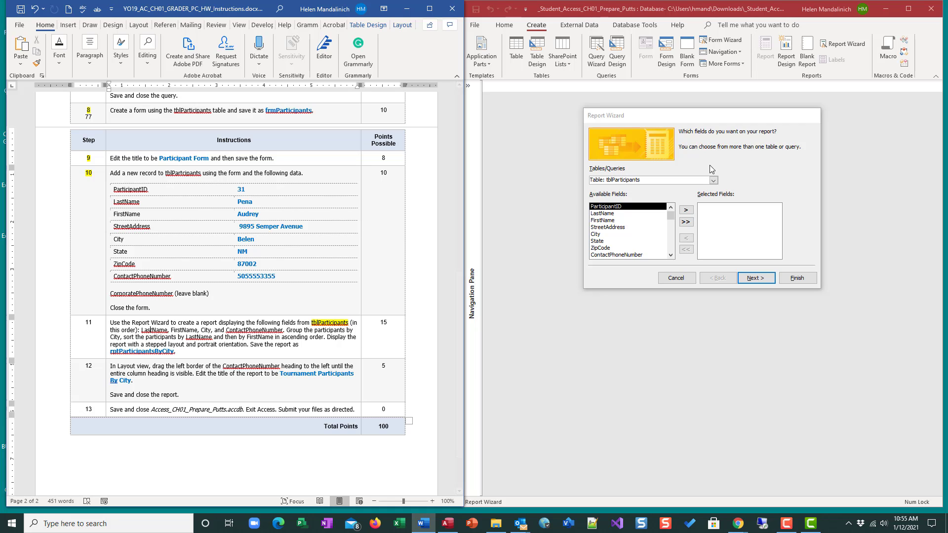
Step: Switch to Access and add LastName, FirstName, City and ContactPhoneNumber, in that order, to the report's selected fields
double_click(631, 213)
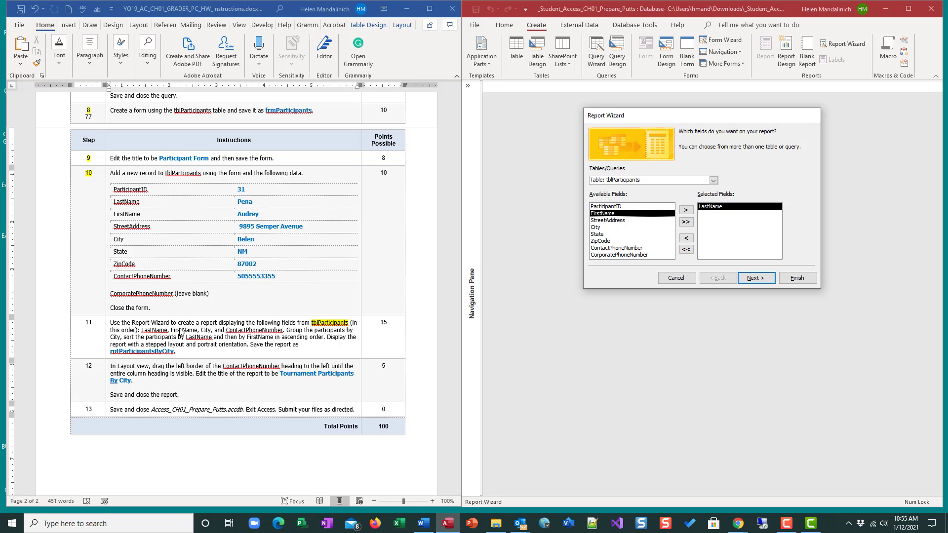
double_click(612, 214)
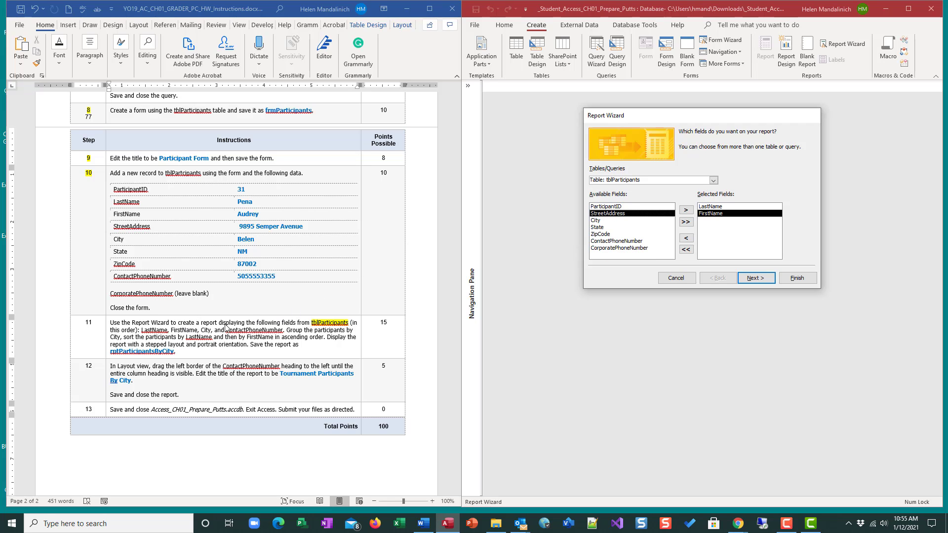
double_click(606, 220)
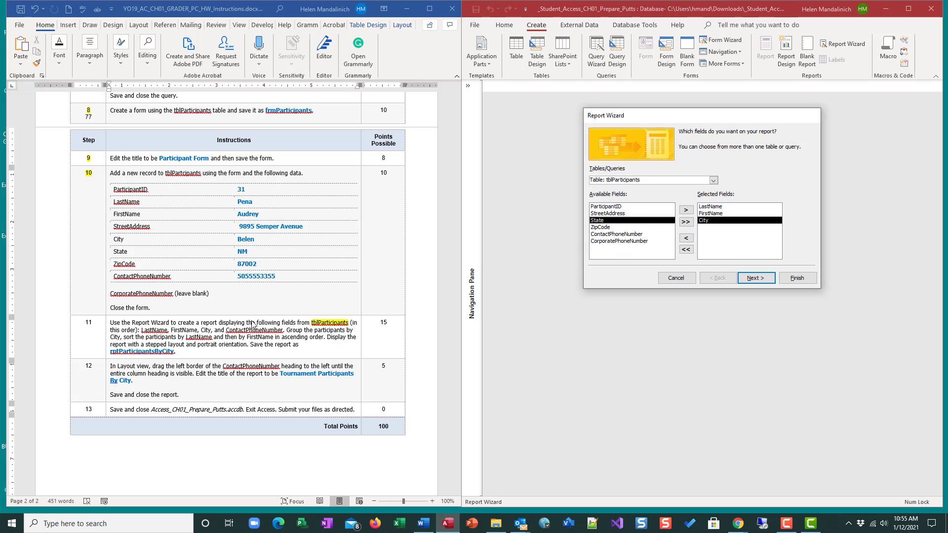
double_click(636, 234)
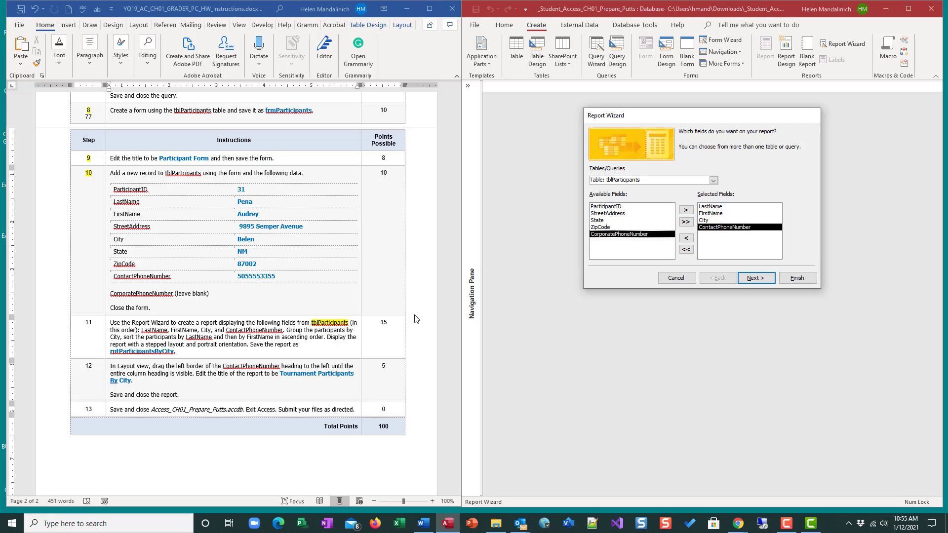
Step: Add City as the report's grouping level, and return to the wizard's field selection page
click(765, 282)
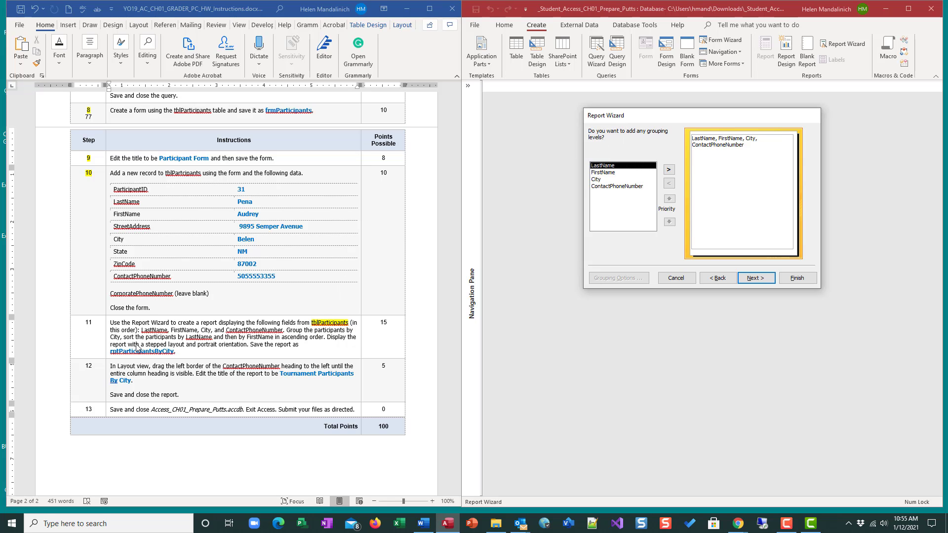
click(601, 180)
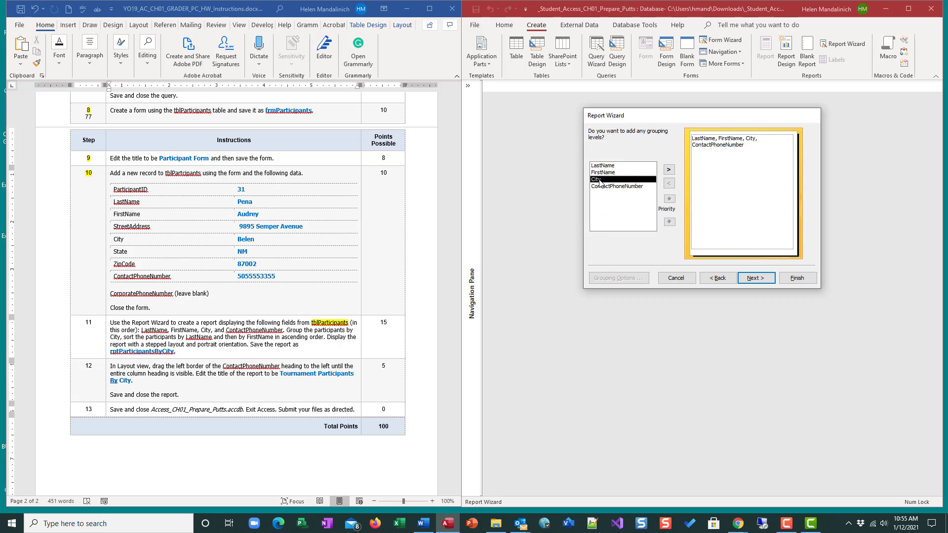
click(669, 170)
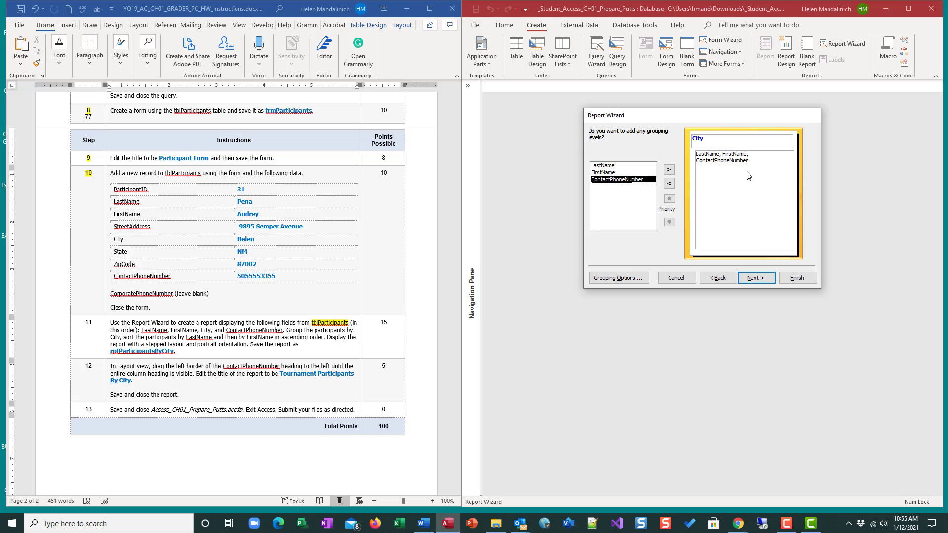
click(711, 279)
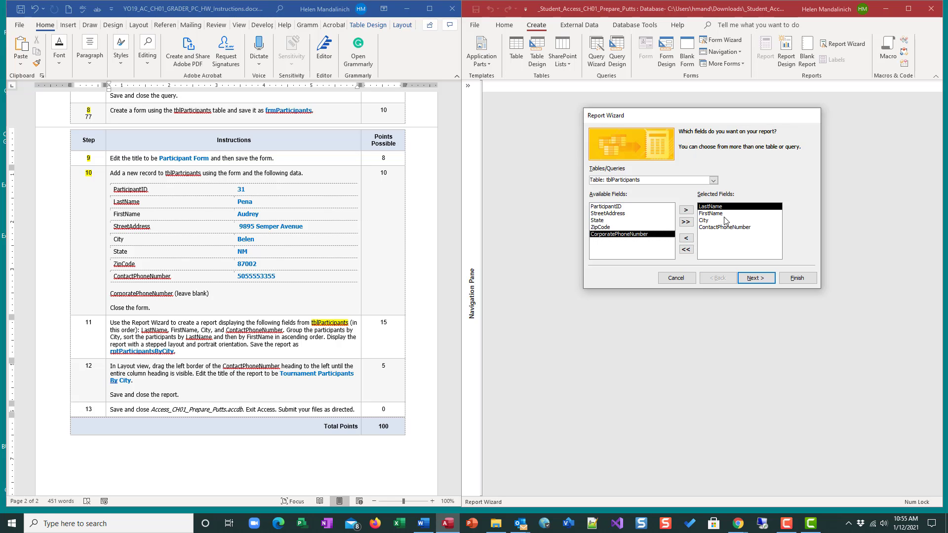
Step: Go on to the report's grouping levels, remove City as the grouping level and add it again
click(752, 278)
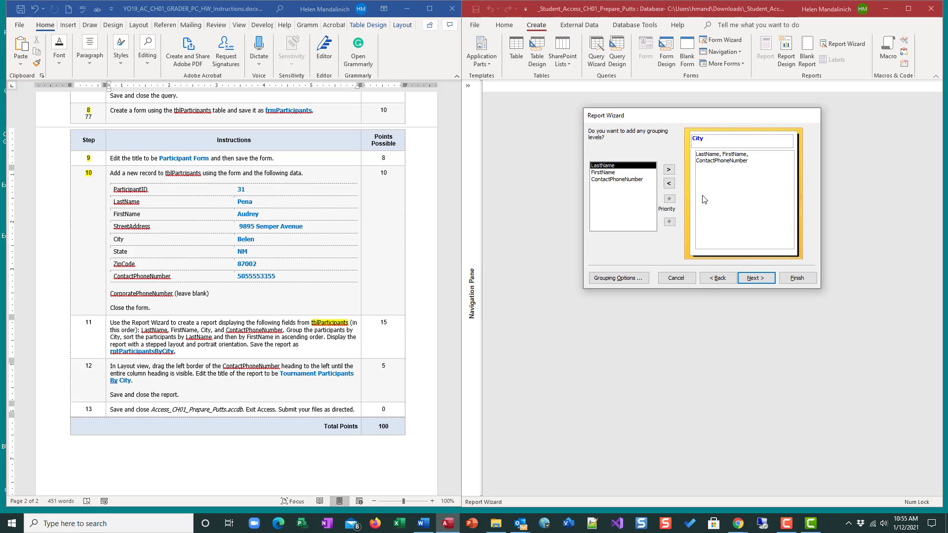
click(668, 183)
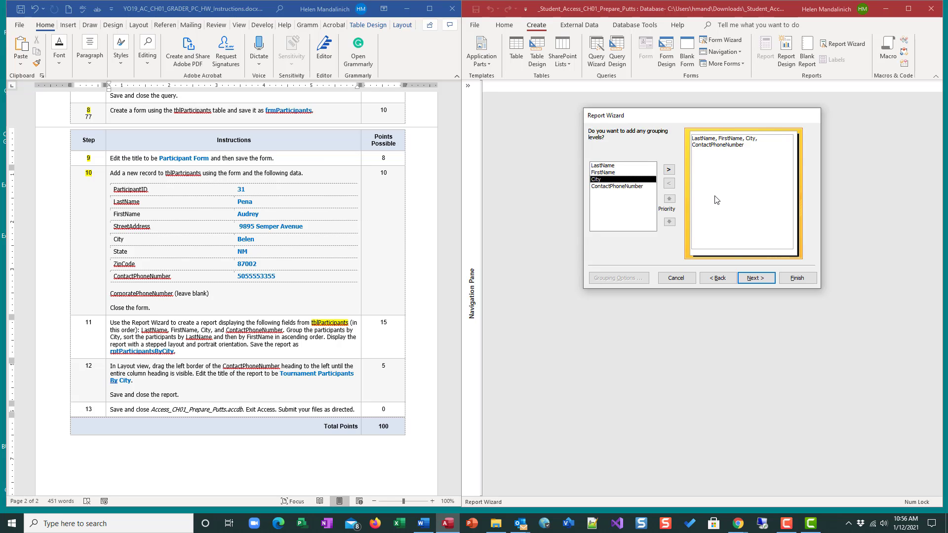
click(669, 169)
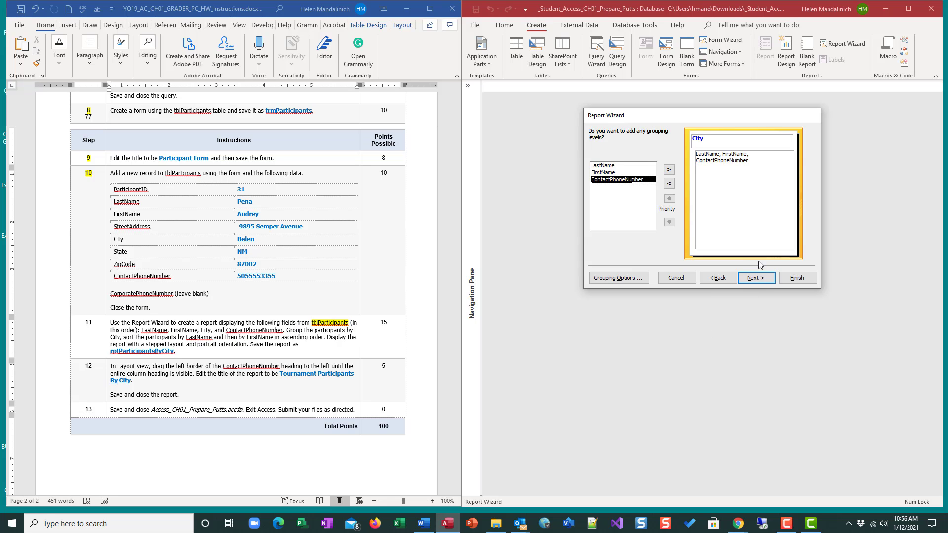
Step: Sort the report's detail records by LastName and FirstName, both in ascending order
click(758, 279)
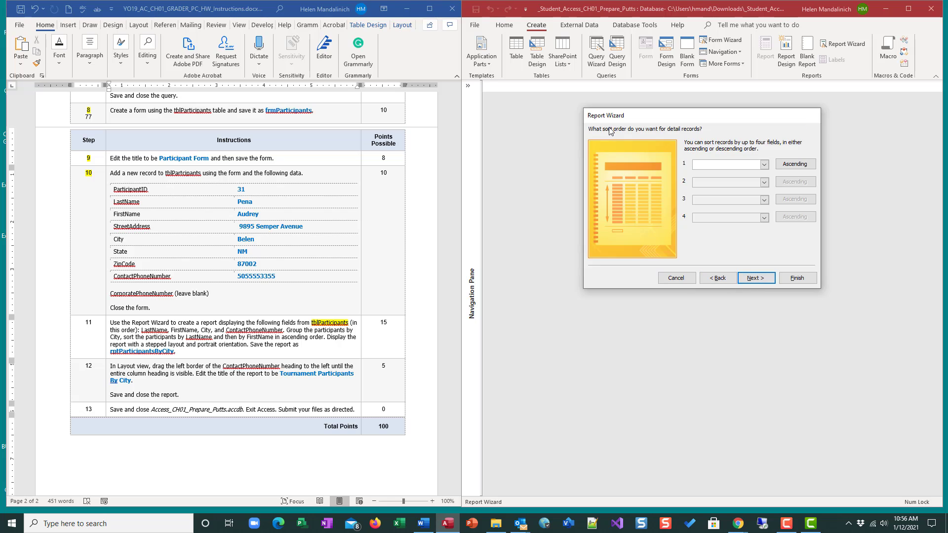
click(764, 166)
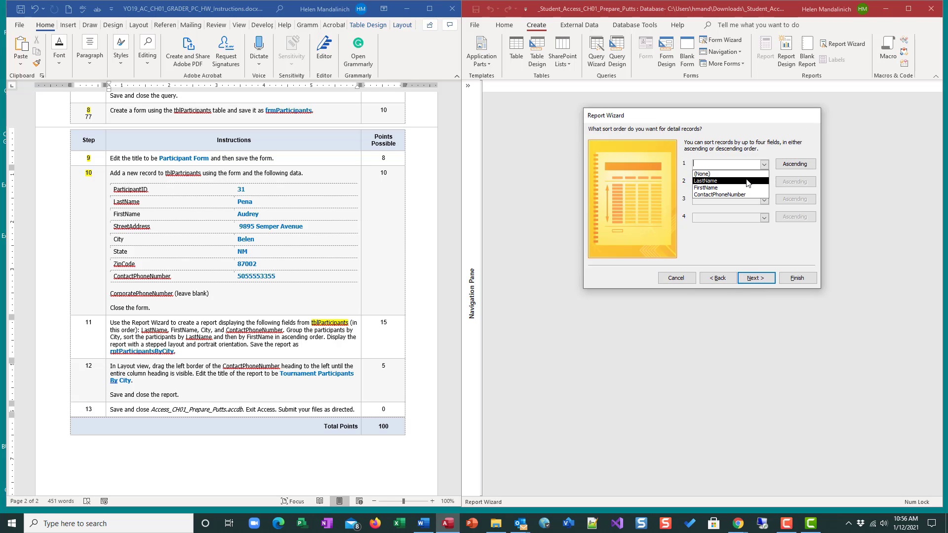
click(748, 181)
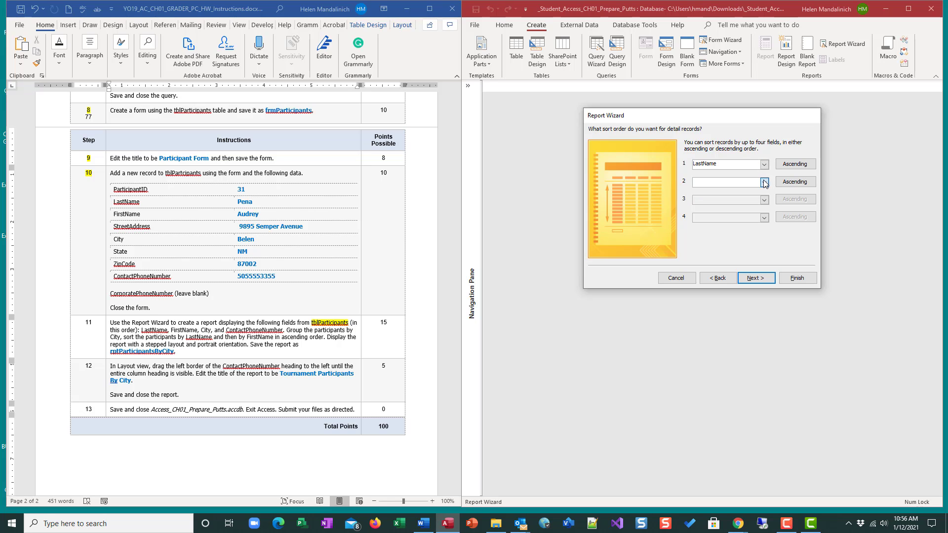
click(764, 182)
click(741, 201)
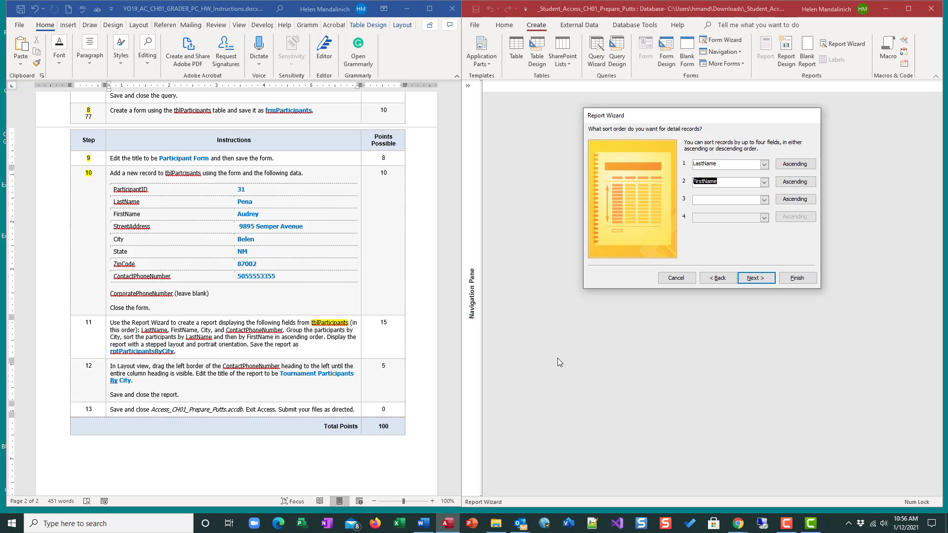
Step: Accept the stepped layout and portrait orientation, title the report rptParticipantsByCity, and finish the wizard
click(768, 282)
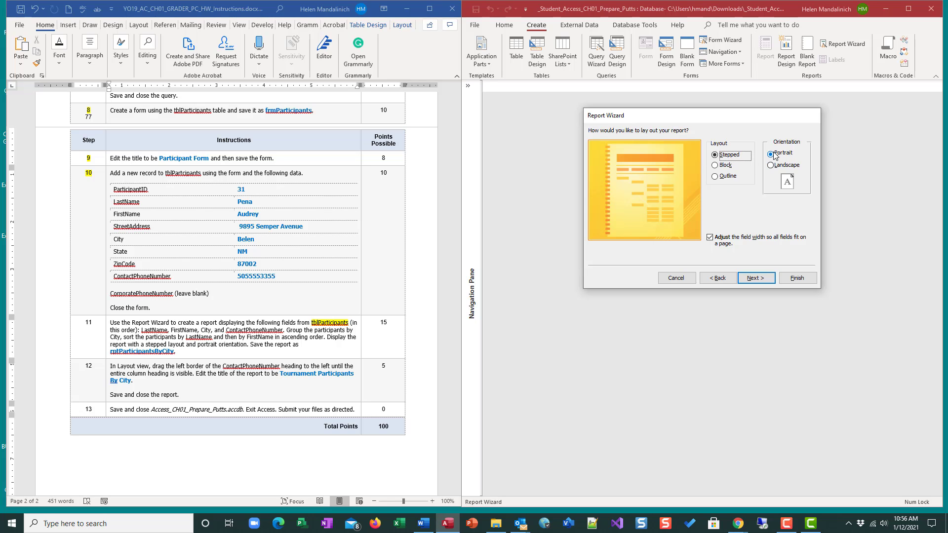
click(756, 279)
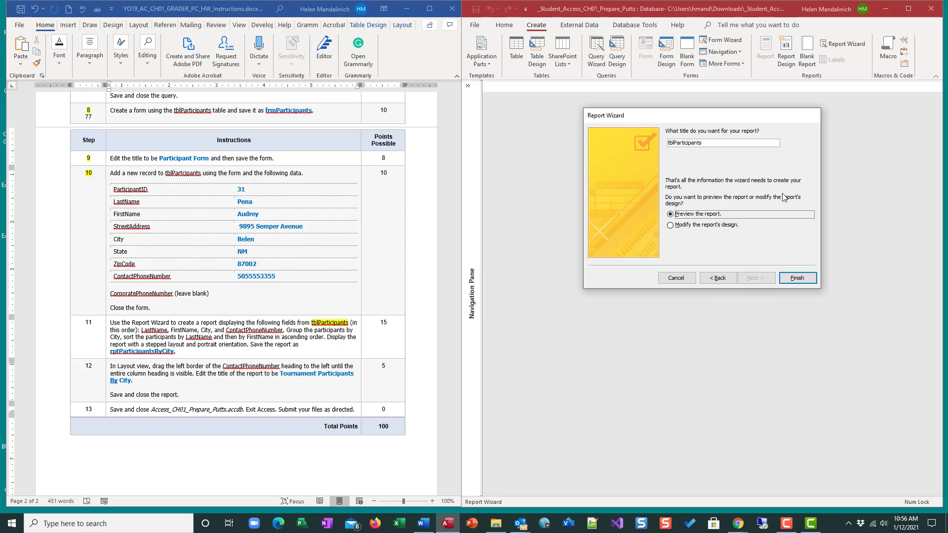
double_click(692, 146)
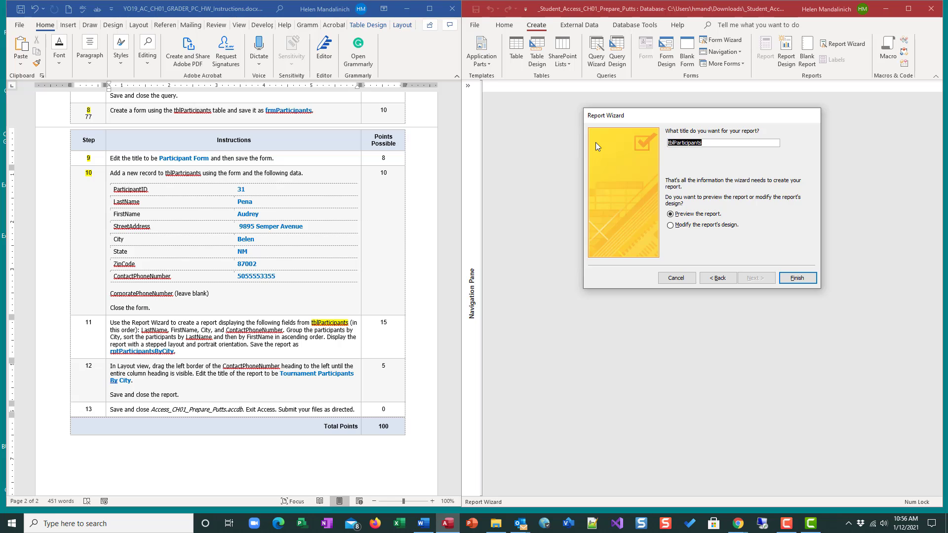
text(rptParticipantsByCity)
click(796, 278)
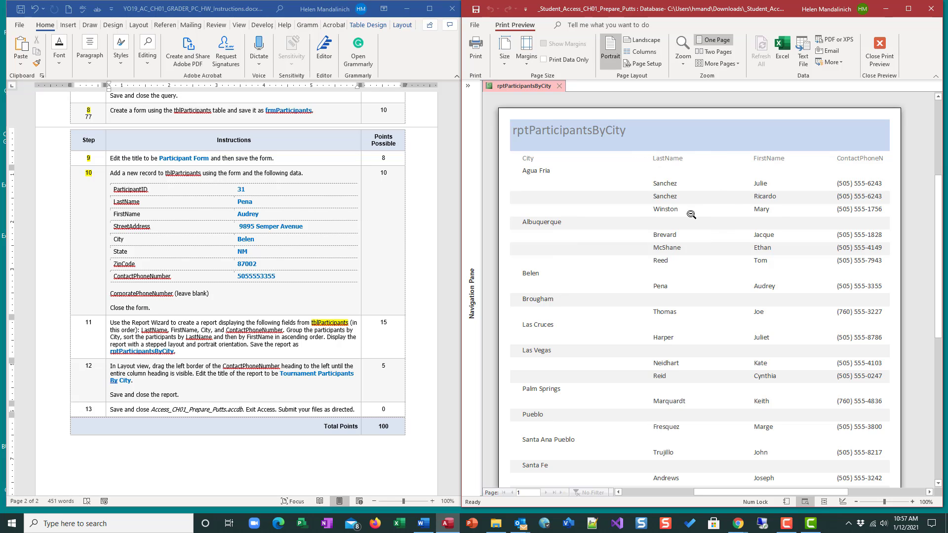
Step: Leave the print preview for Layout View and extend the ContactPhoneNumber heading's left border until the full heading fits
click(882, 55)
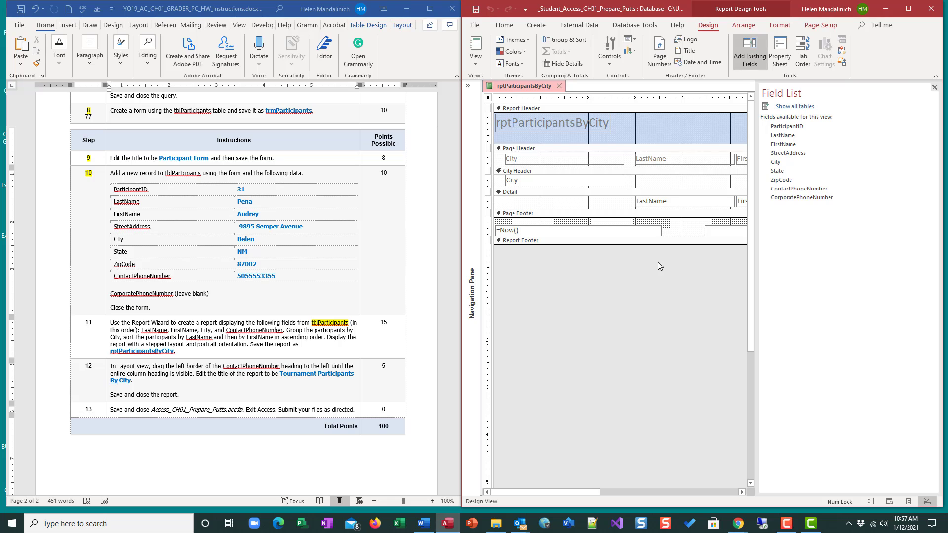
click(933, 88)
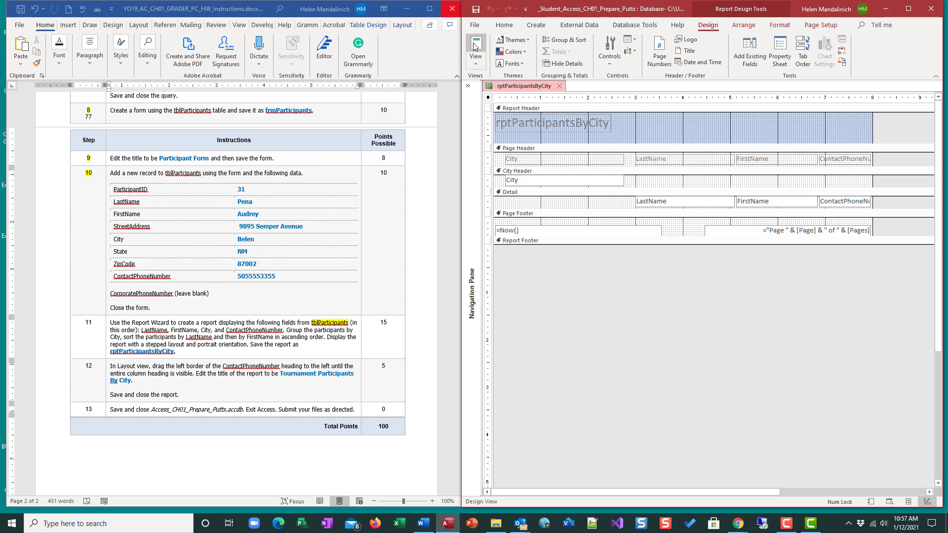
click(477, 66)
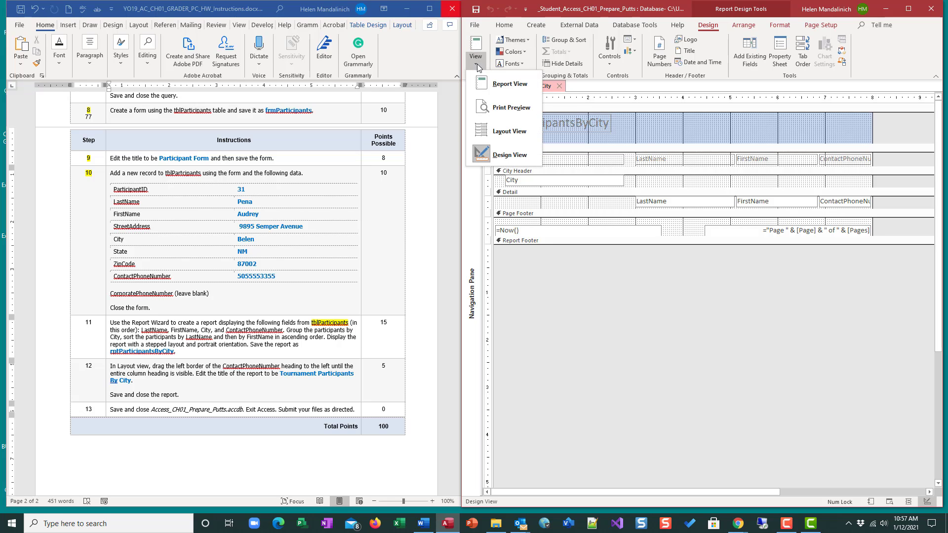
click(504, 131)
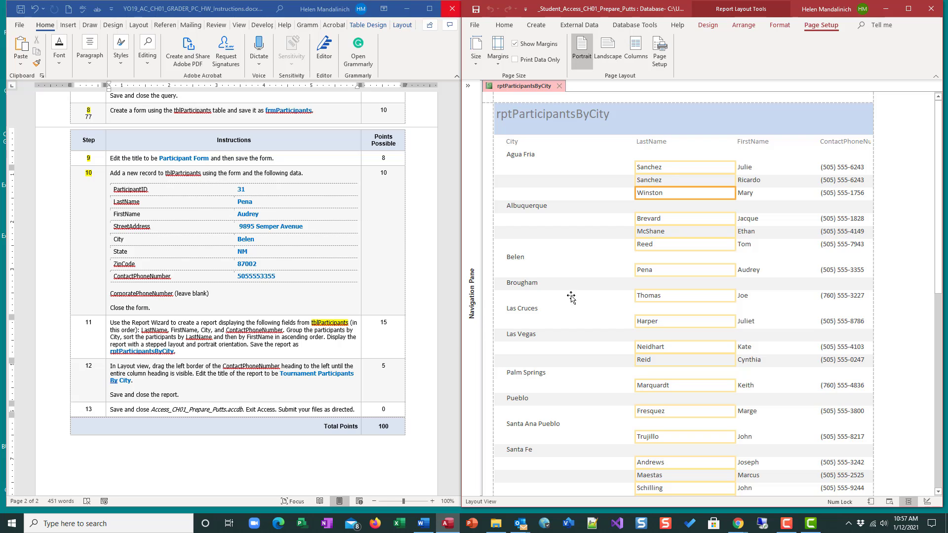
click(837, 142)
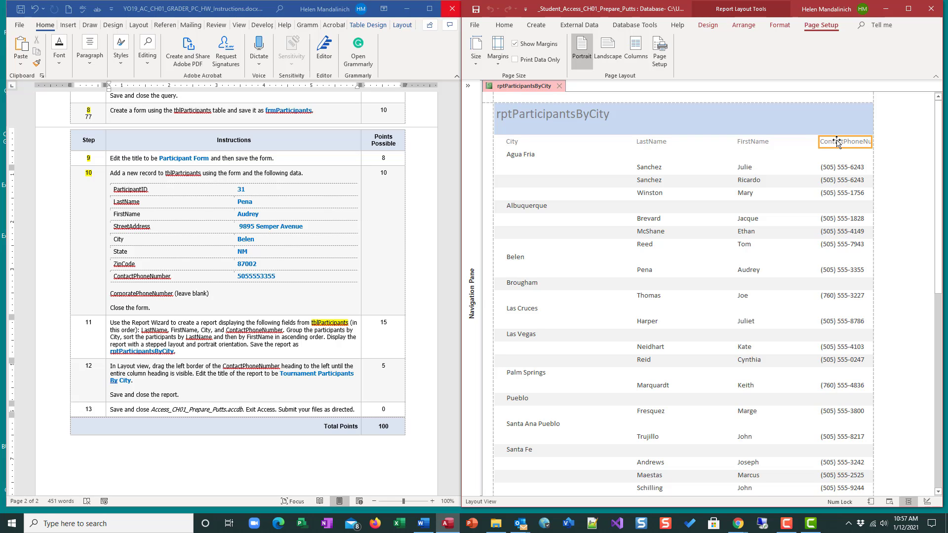
drag(818, 142, 800, 130)
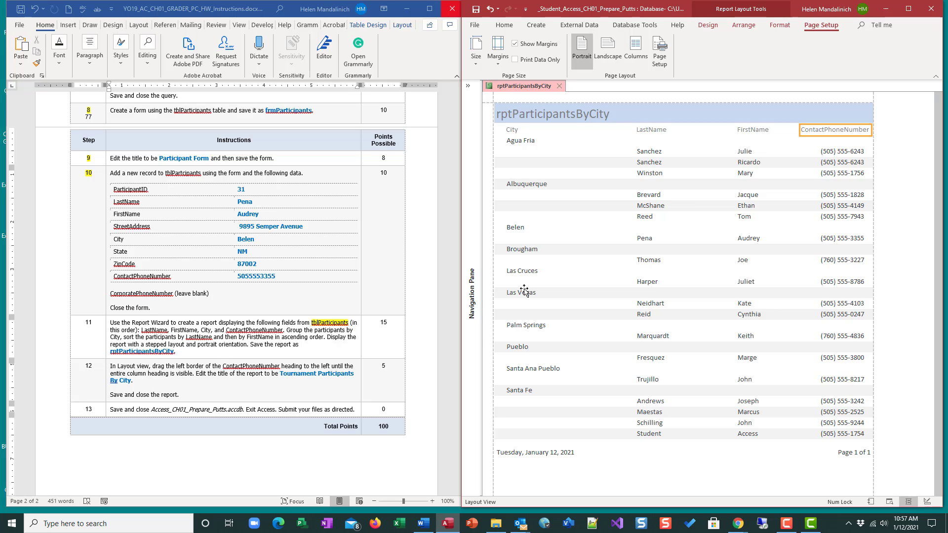
Step: Change the title in the report header to "Tournament Participants By City" and save the report
click(612, 113)
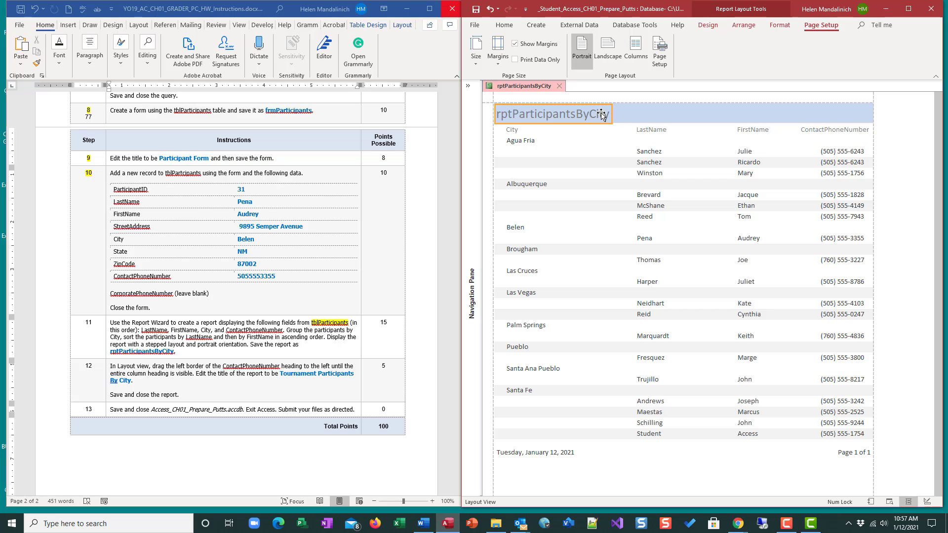
double_click(602, 114)
text(T)
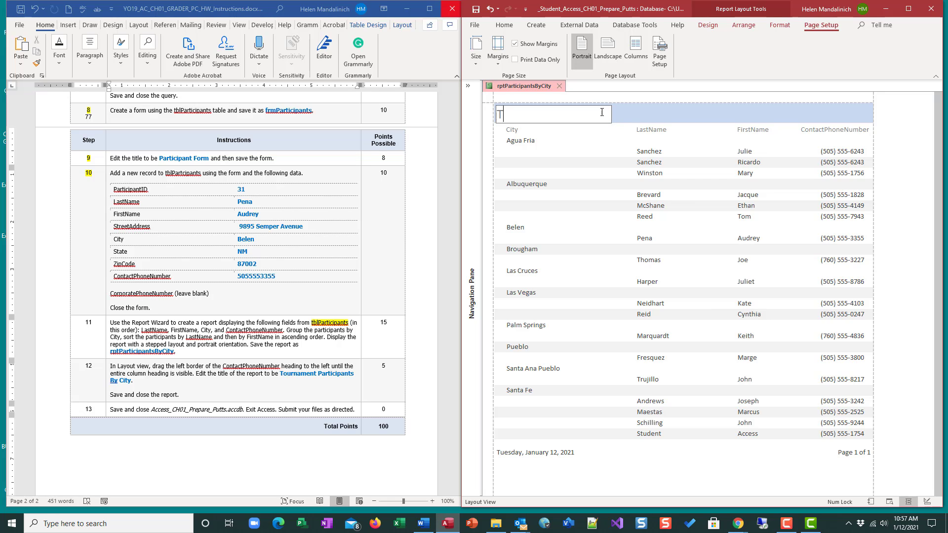
text(ournament Particip)
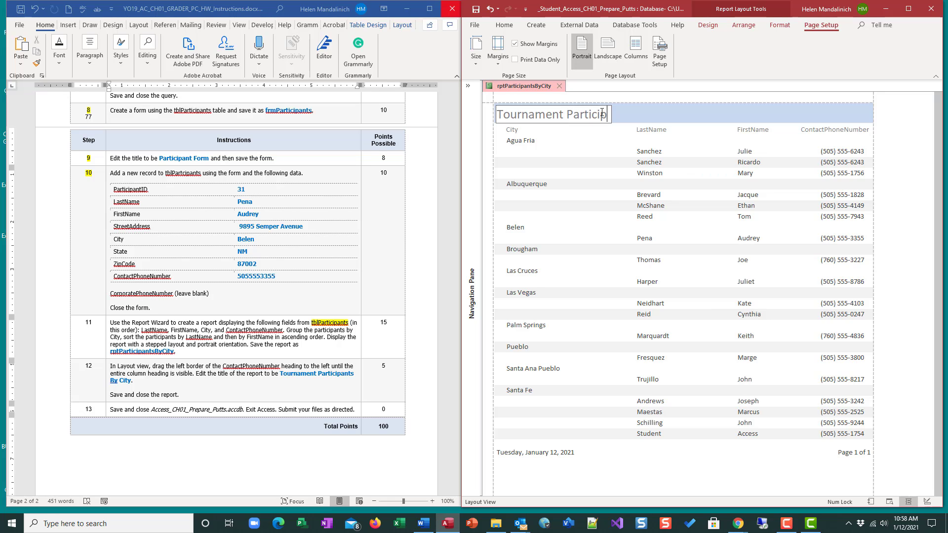
text(ants by)
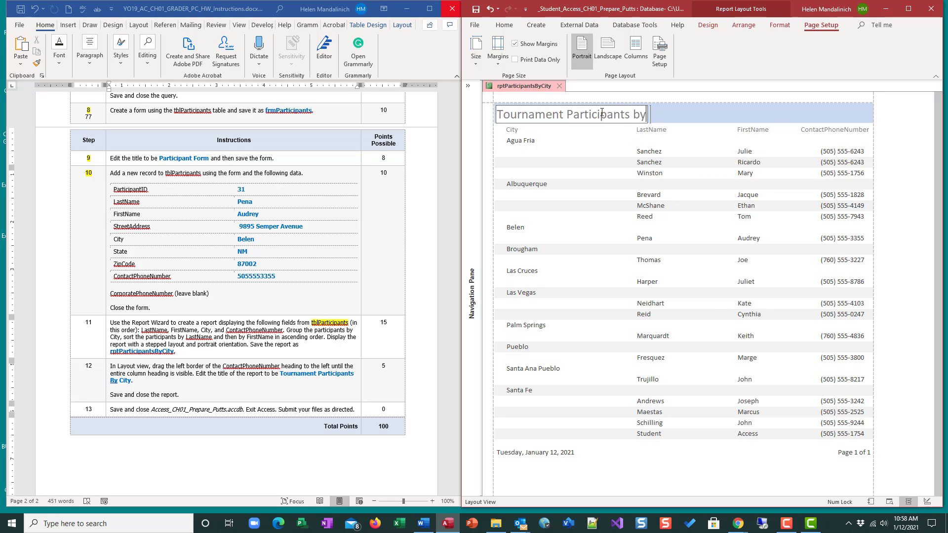
key(BackSpace)
key(BackSpace)
text(By City)
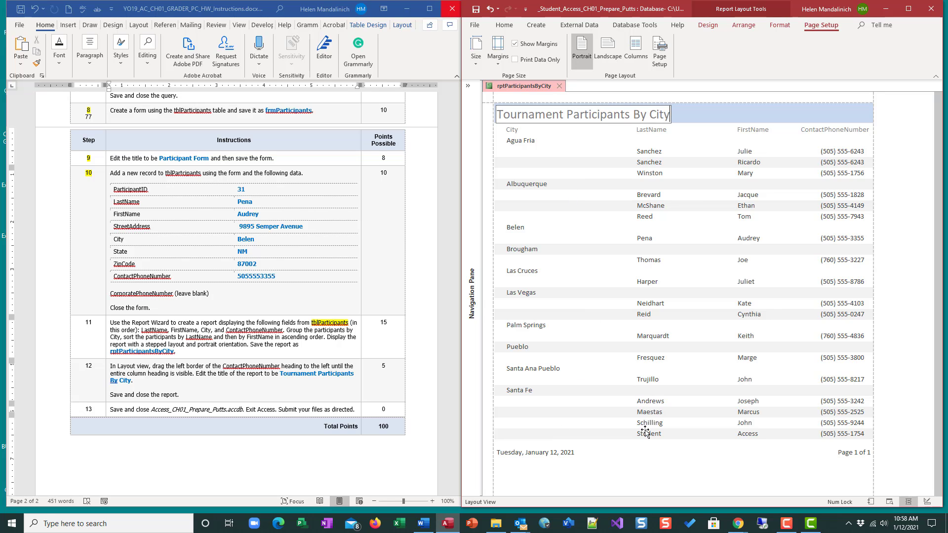
click(477, 10)
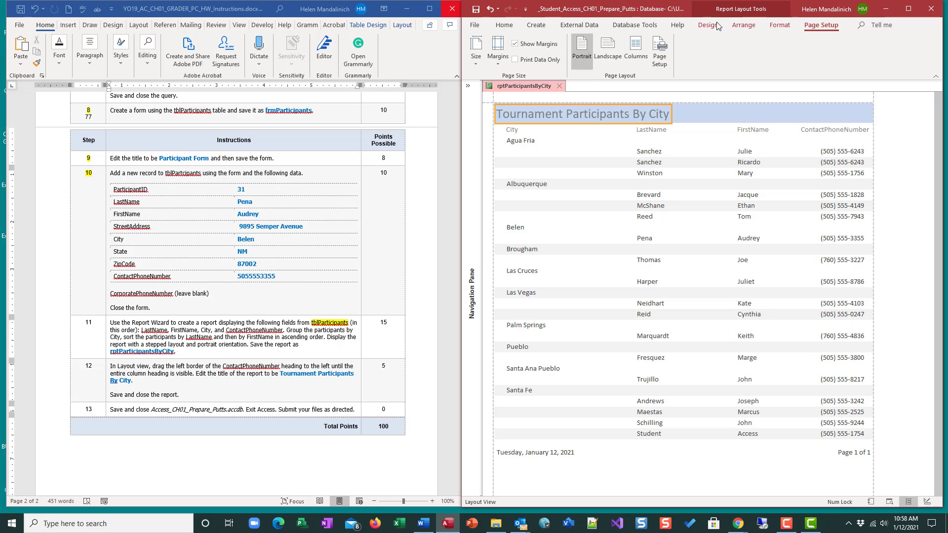
Step: Check the finished report in Report View and Print Preview, and return to Layout View
click(504, 25)
click(476, 47)
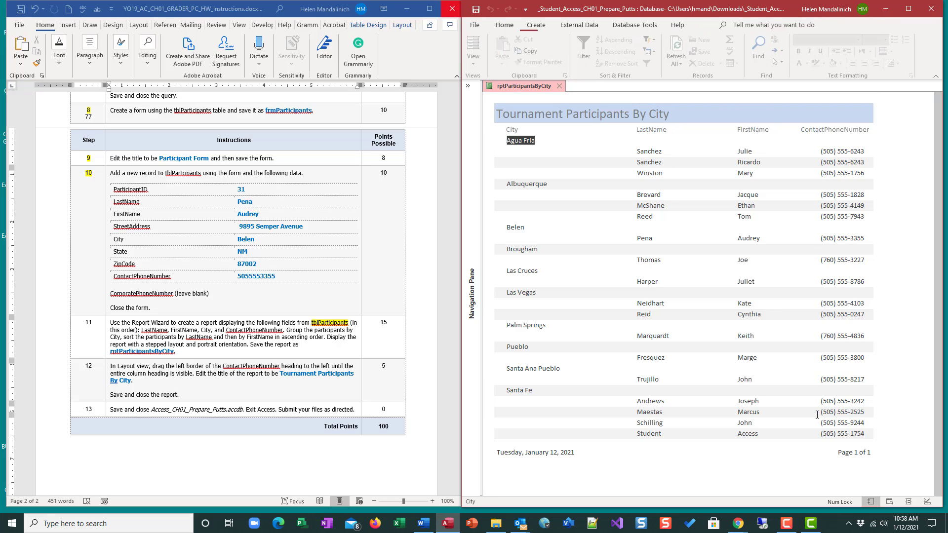
click(586, 175)
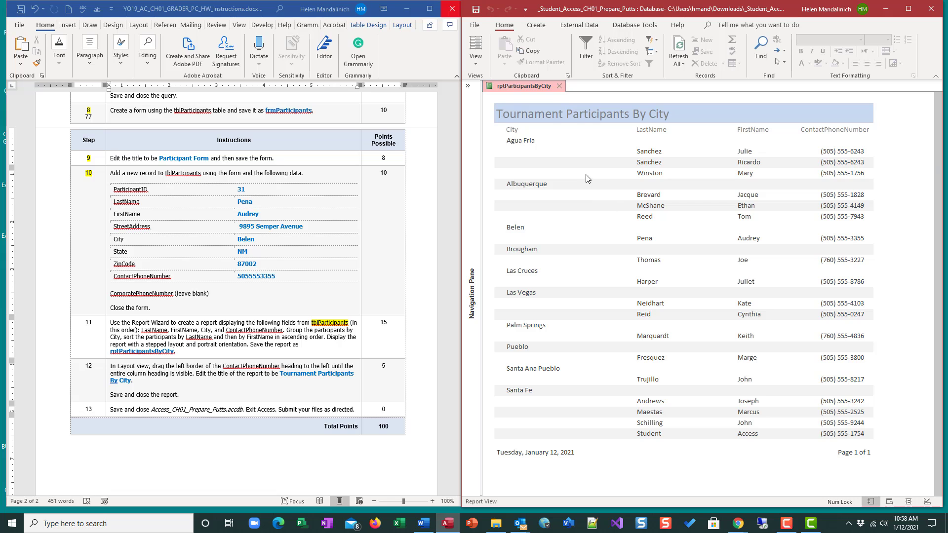
click(481, 45)
click(481, 64)
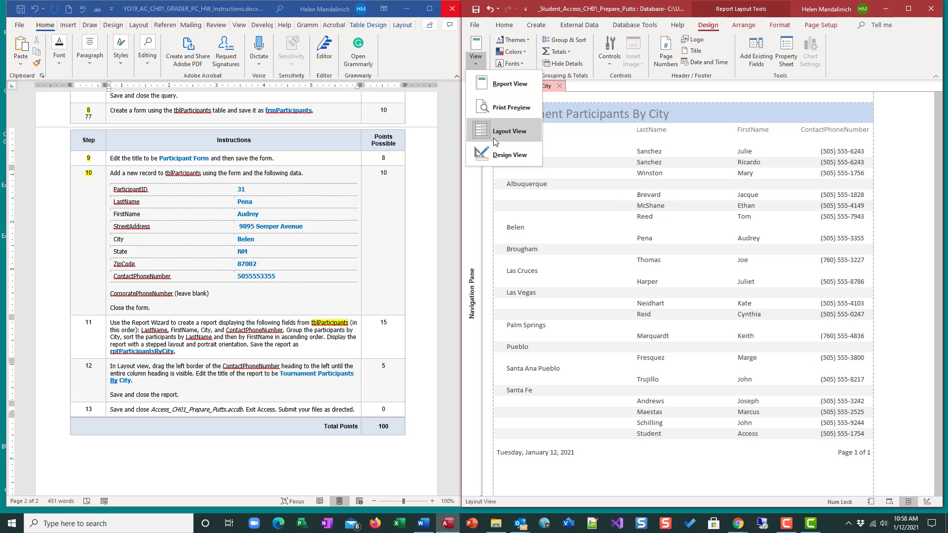
click(508, 107)
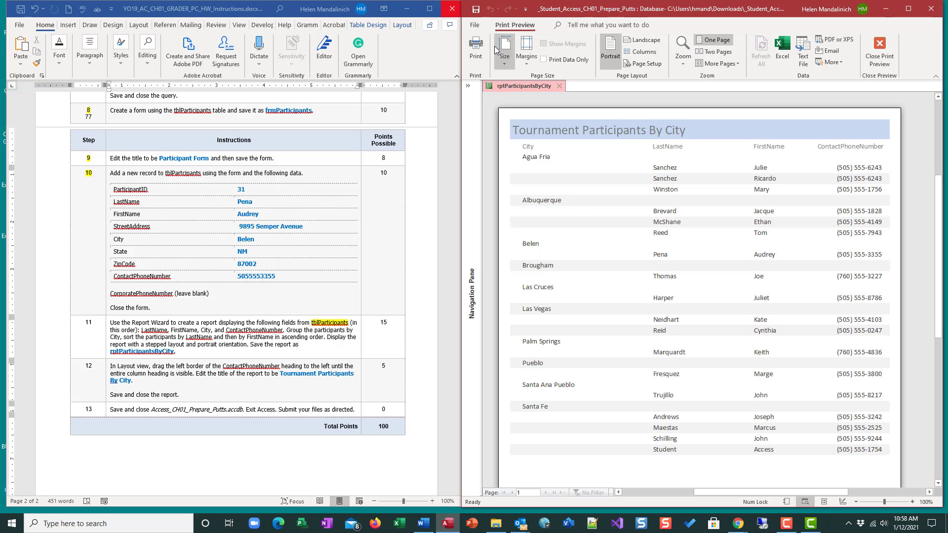
click(880, 49)
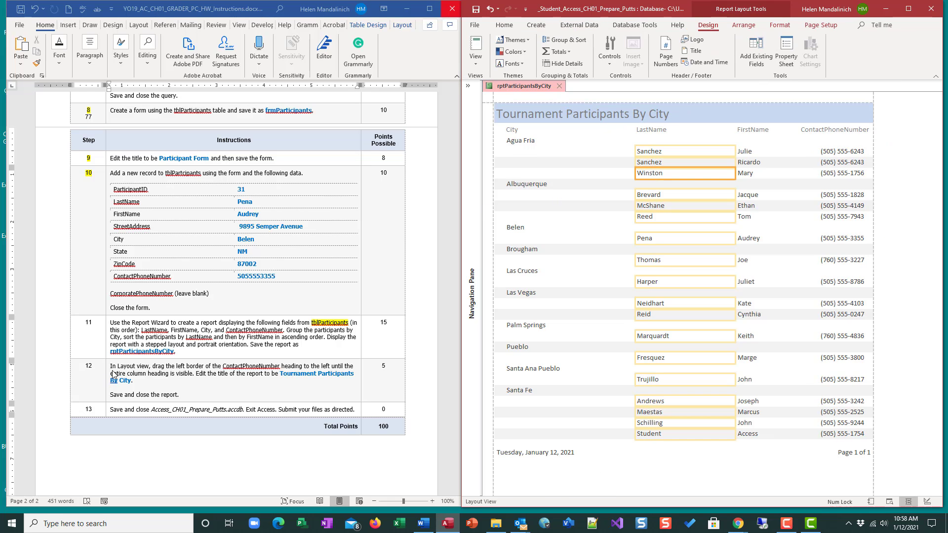
Step: Switch to the Word instructions, highlight step number 11 in yellow, and select step number 12
click(82, 326)
click(82, 326)
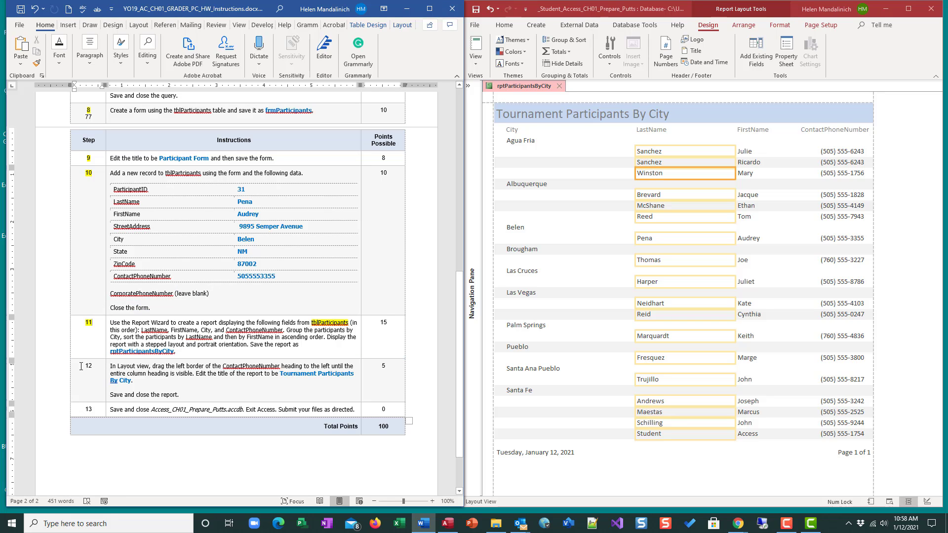
double_click(101, 369)
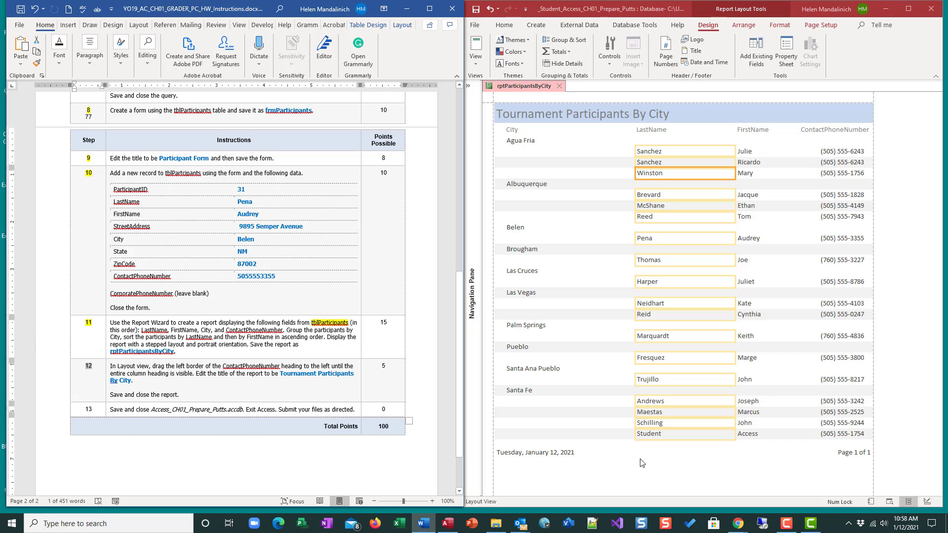
Step: Switch to Access, save the rptParticipantsByCity report and exit the program
click(476, 10)
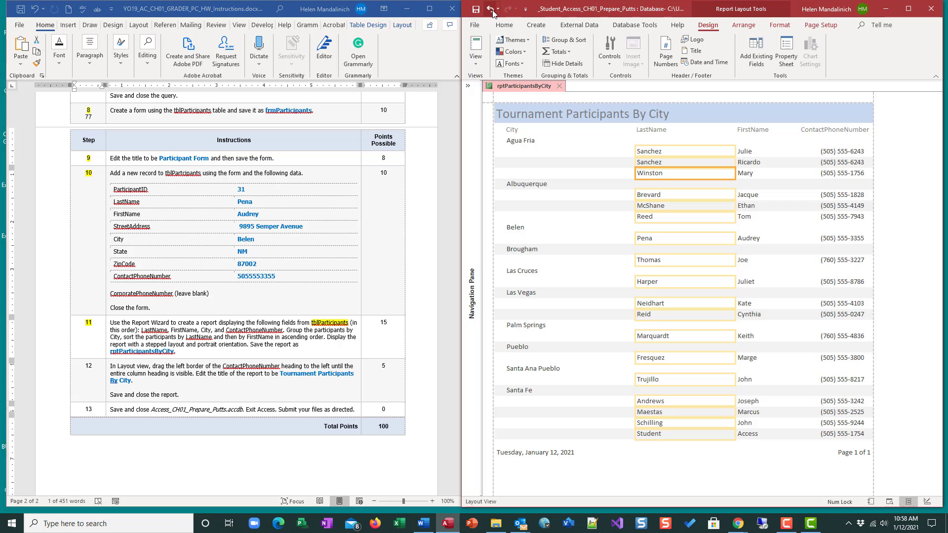
click(940, 11)
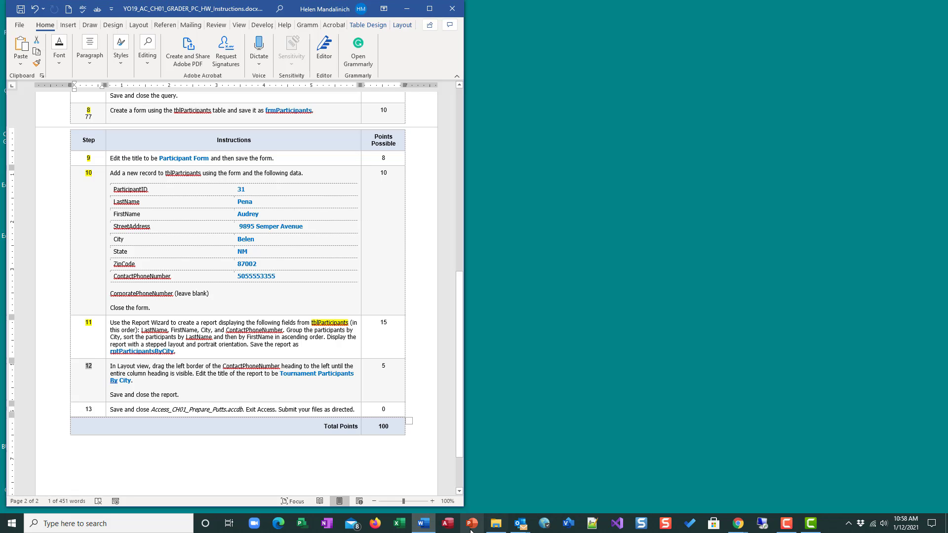
Step: Switch to Chrome, view the Blackboard Help Videos page, and bring up the YouTube Studio video details page
click(738, 524)
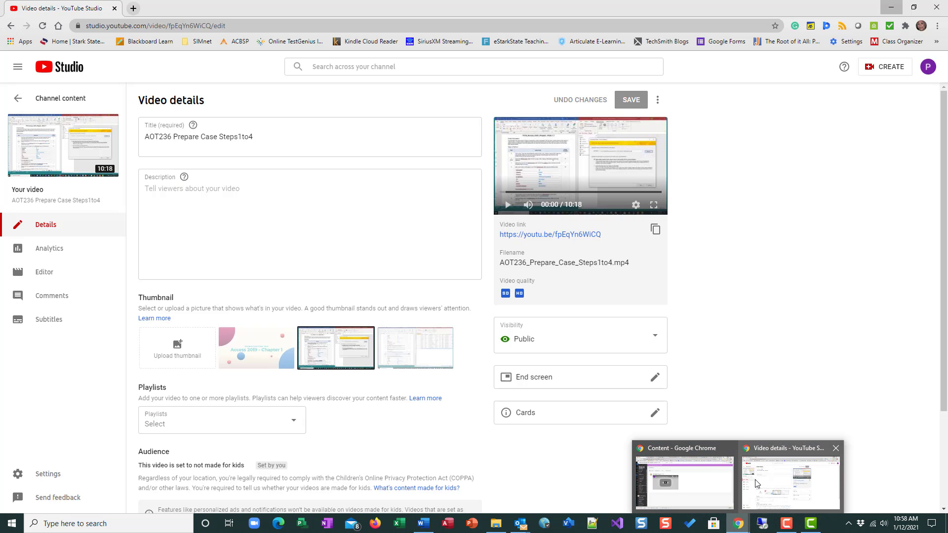
click(684, 481)
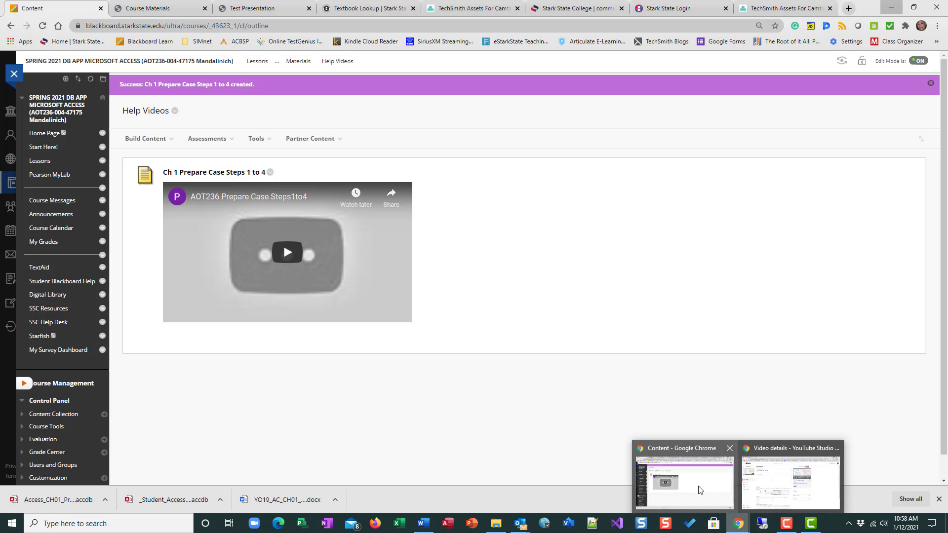
click(738, 524)
click(793, 481)
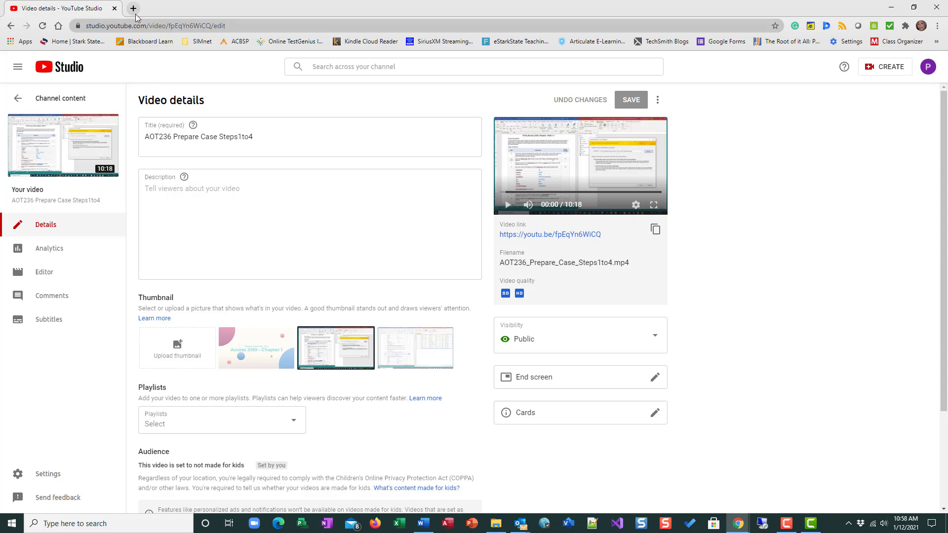
Step: Switch to the other Chrome window and bring up the Access Chapter 1 Prepare Case - Putts for Paws Charity Tournament assignment page
mouse_move(738, 524)
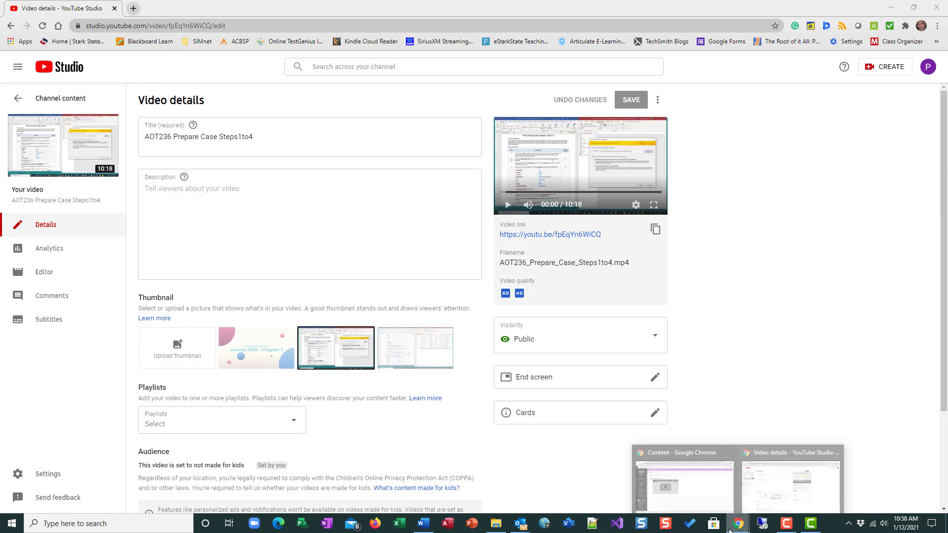
click(693, 489)
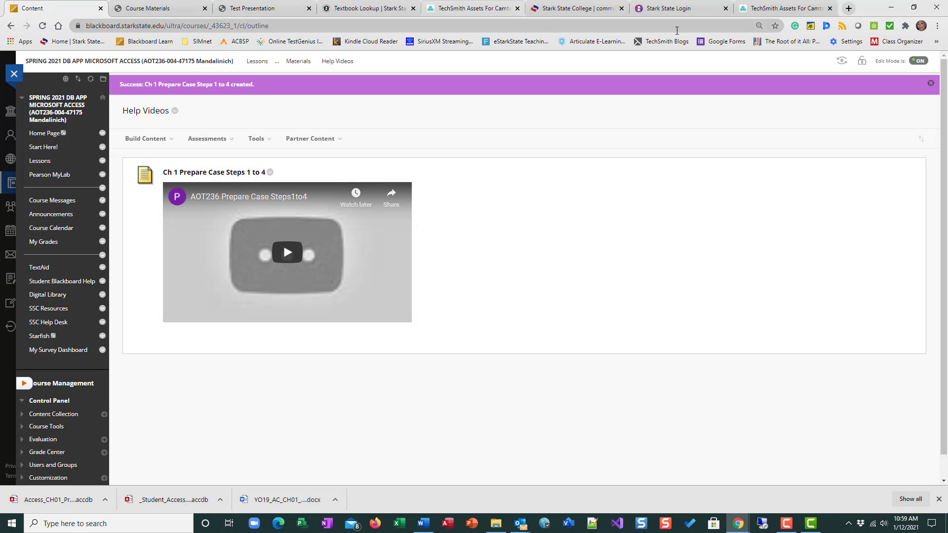
click(267, 8)
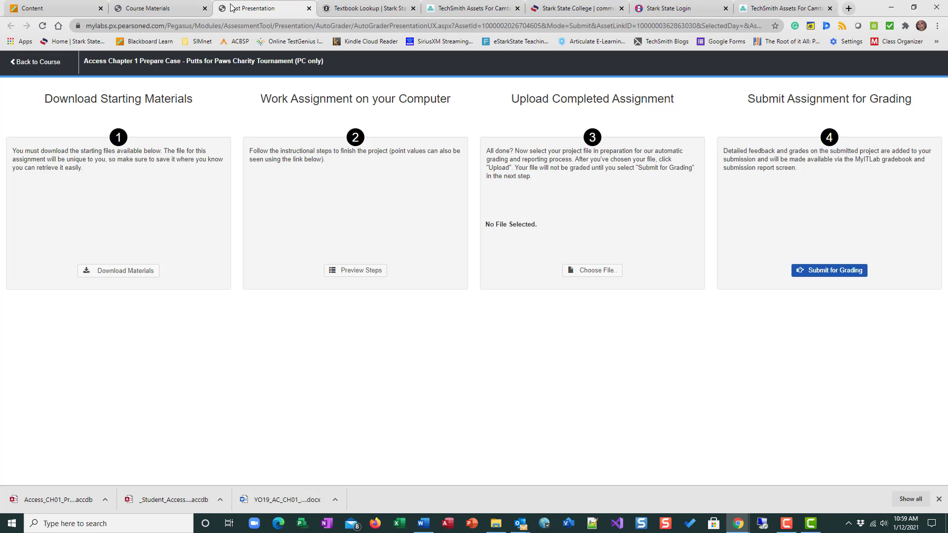
click(330, 8)
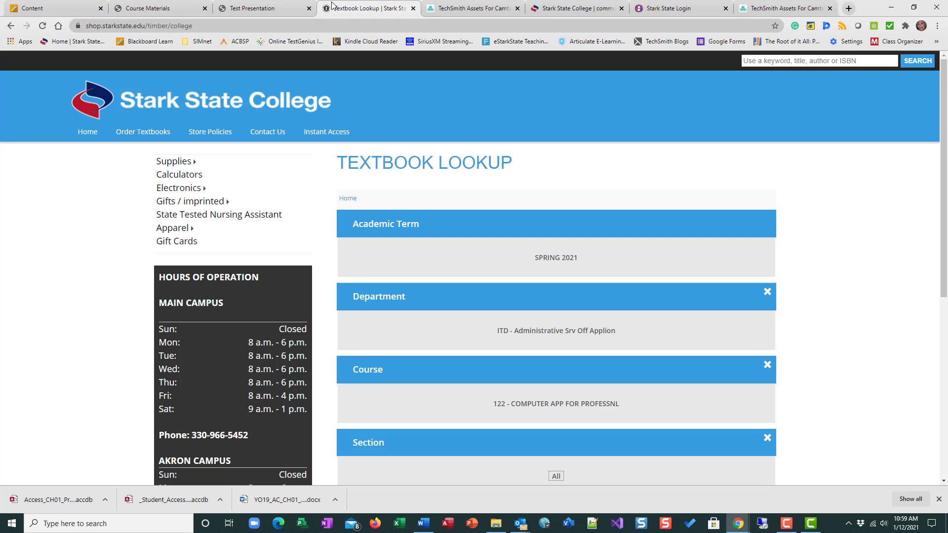
click(288, 9)
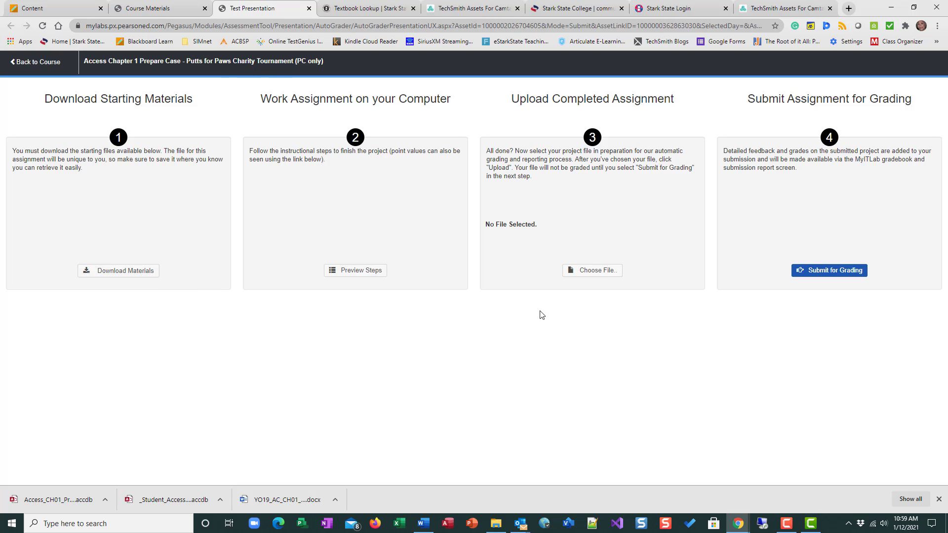
click(604, 277)
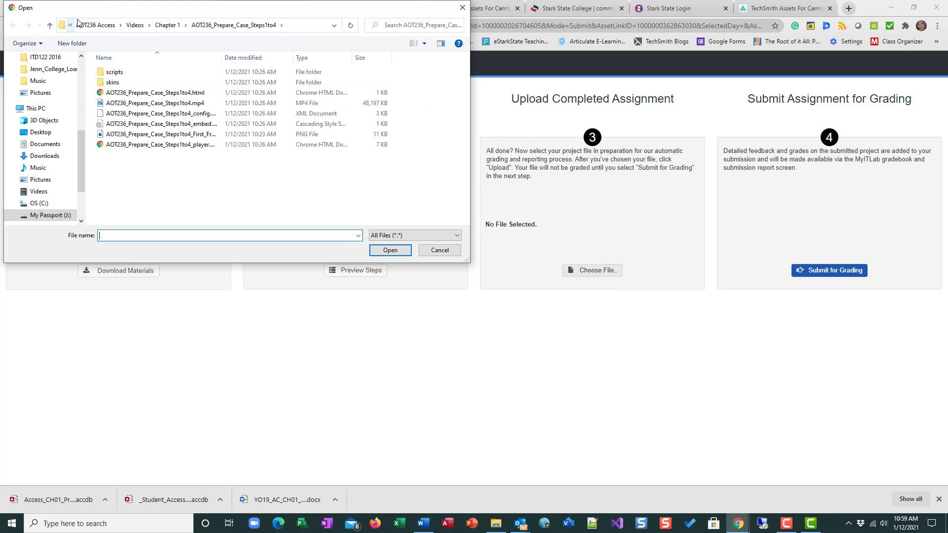
click(94, 25)
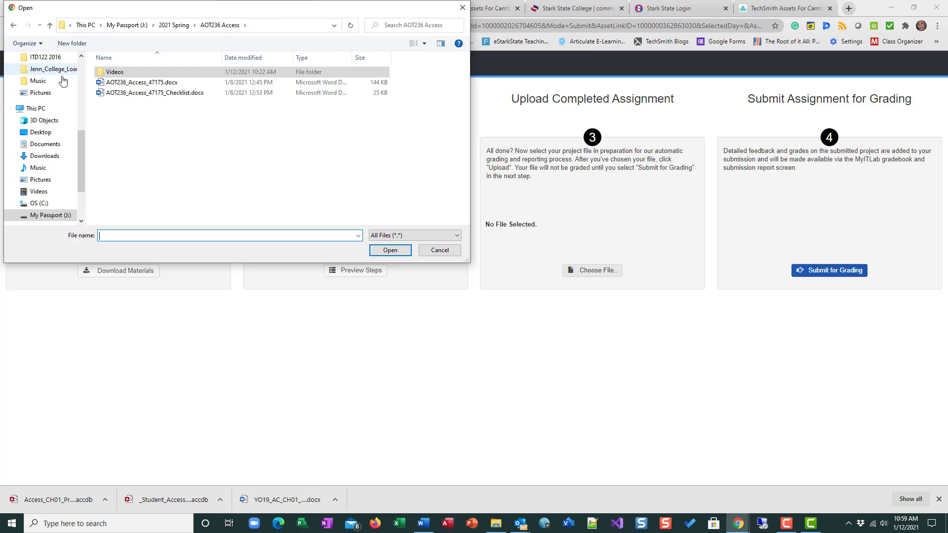
click(62, 158)
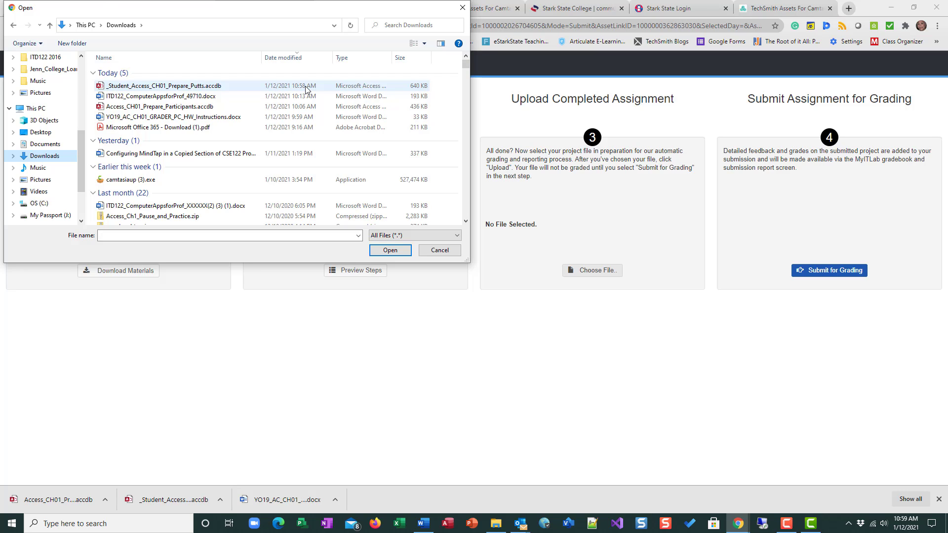
click(249, 87)
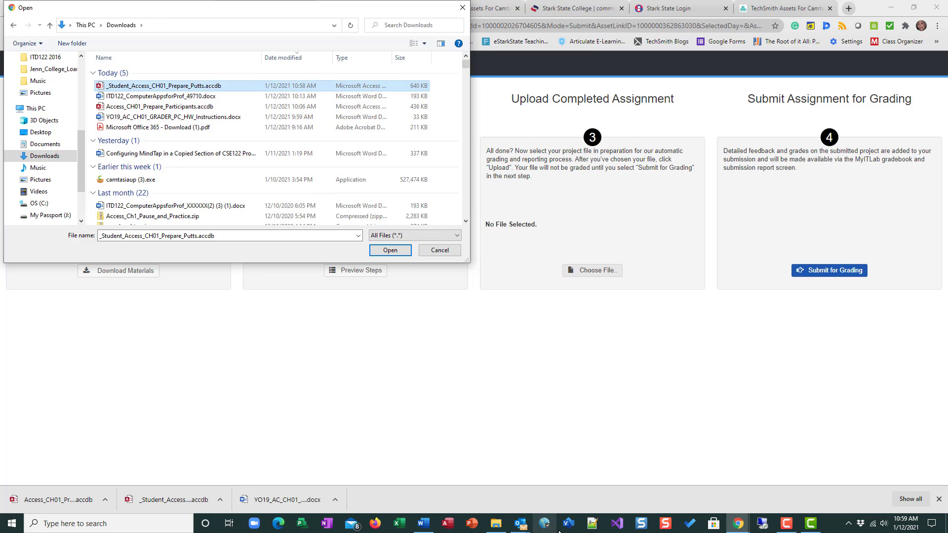
click(440, 250)
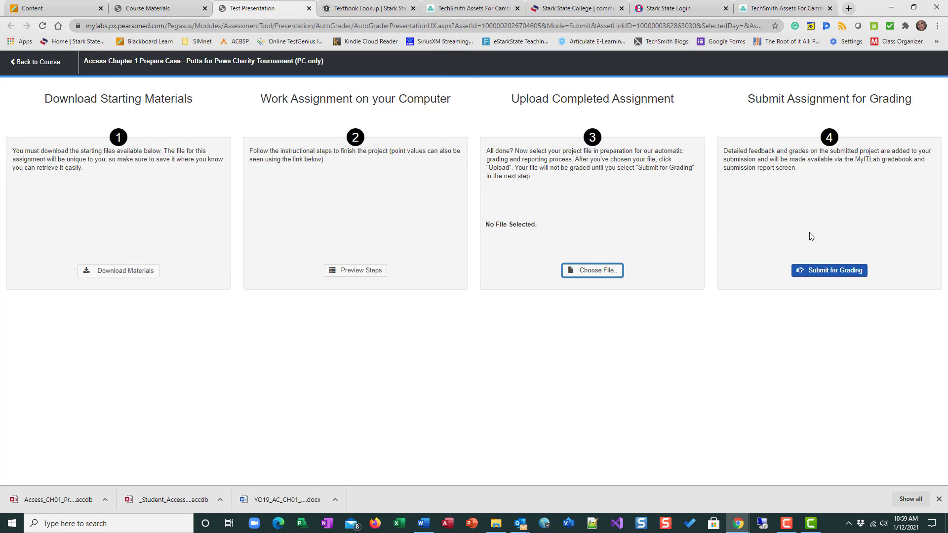
click(824, 274)
Step: Upload _Student_Access_CH01_Prepare_Putts.accdb from the Downloads folder as the completed assignment and submit it for grading
click(596, 272)
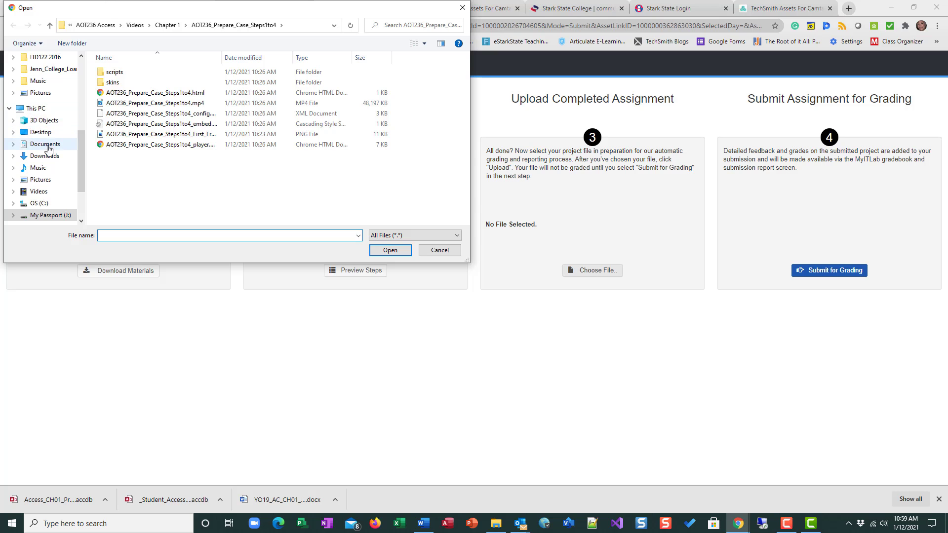
click(49, 157)
click(148, 86)
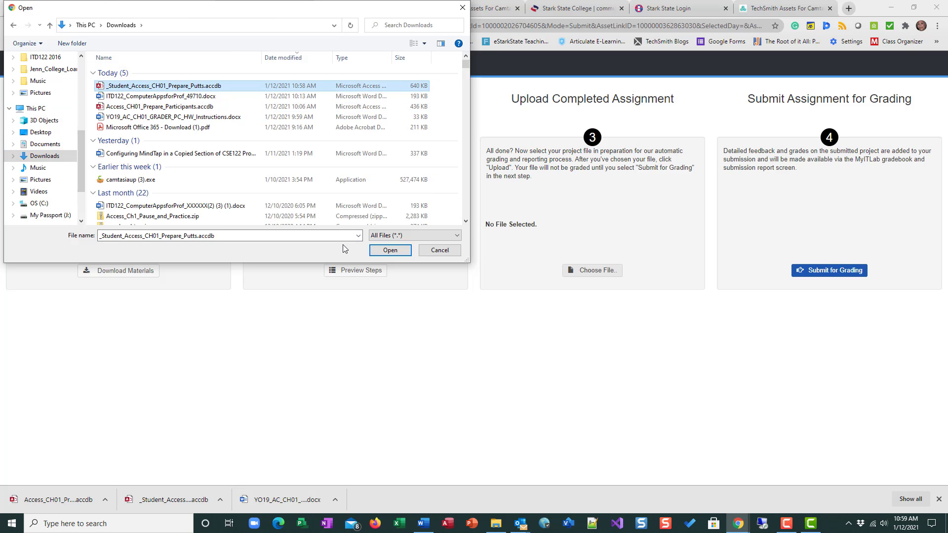
click(390, 250)
click(535, 273)
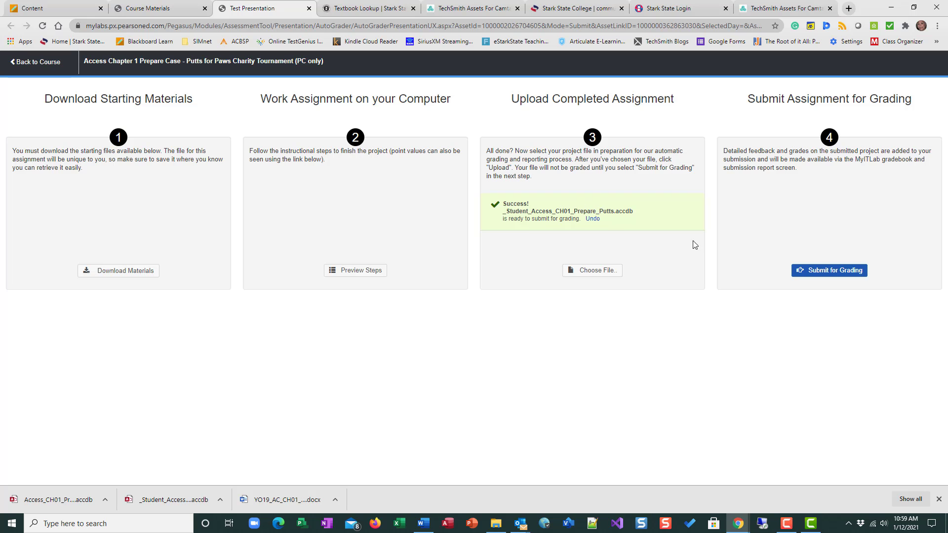
click(801, 273)
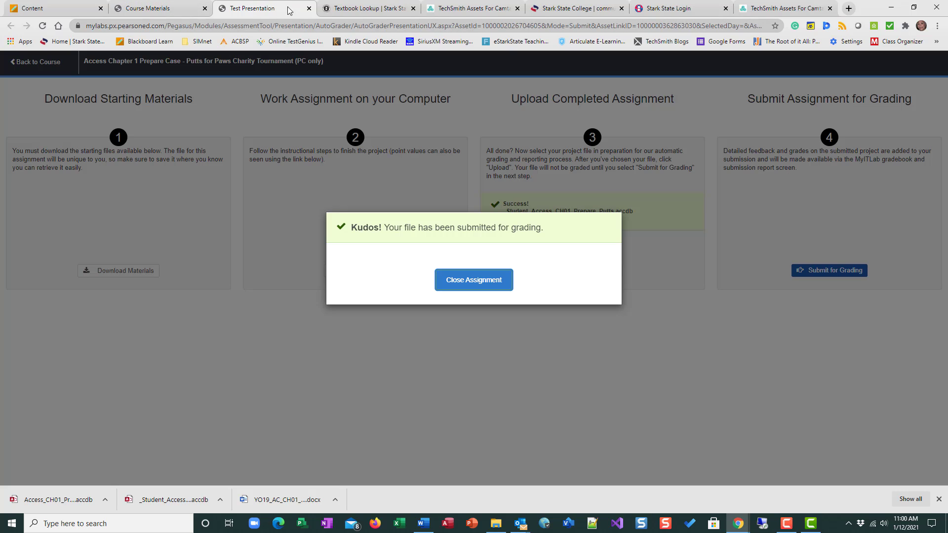
Step: Close the submitted assignment's page and view the grades for the Access Chapter 1 Prepare Case from the MyITLab course materials
click(308, 8)
click(158, 8)
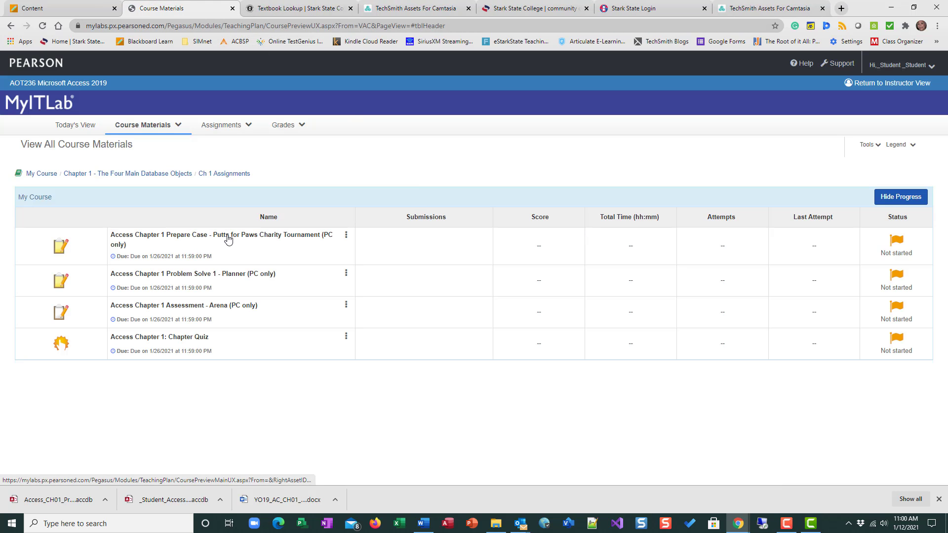
click(346, 237)
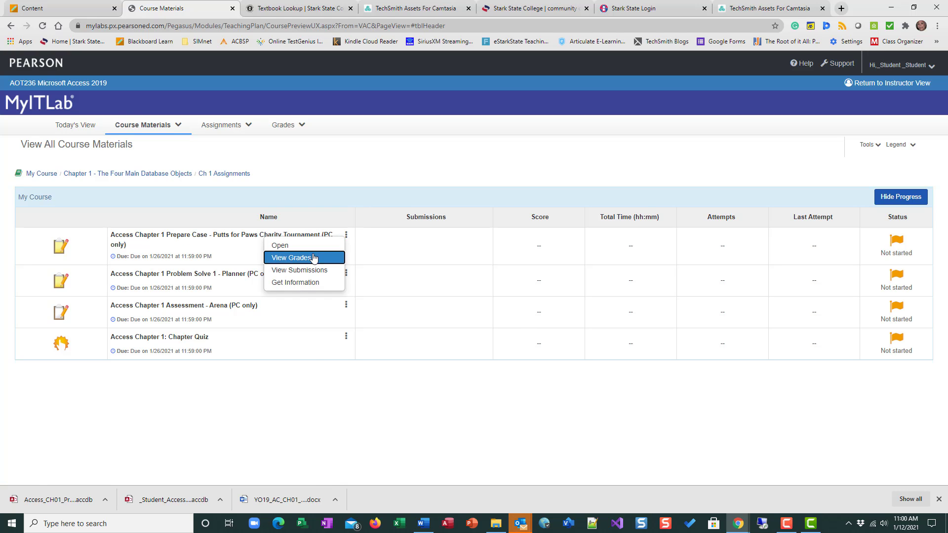
click(313, 258)
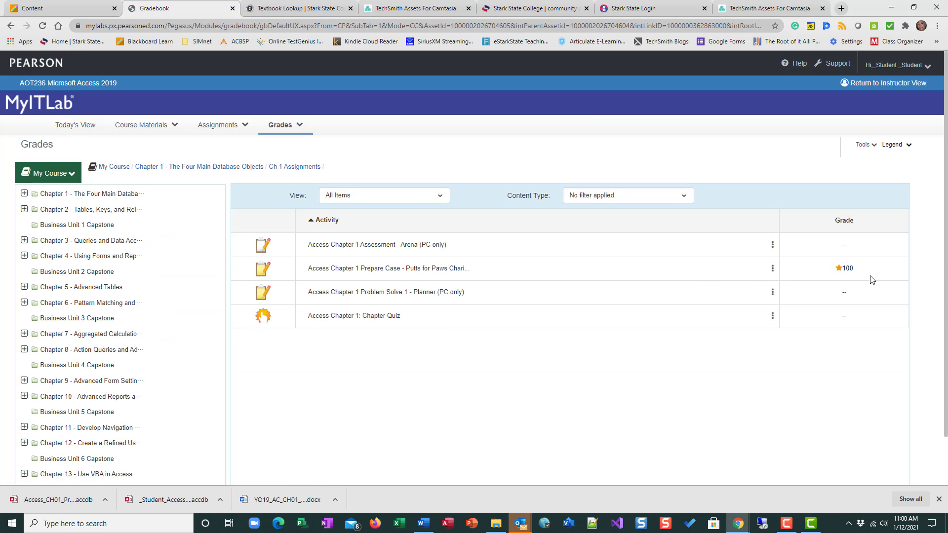
Step: View the Prepare Case submissions and look through the score card detail of Submission 1/1
click(773, 275)
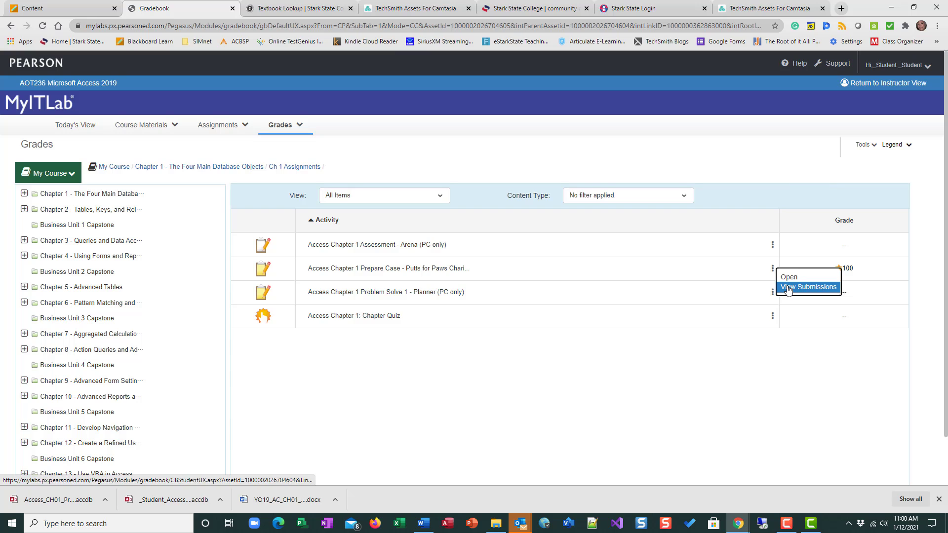
click(788, 288)
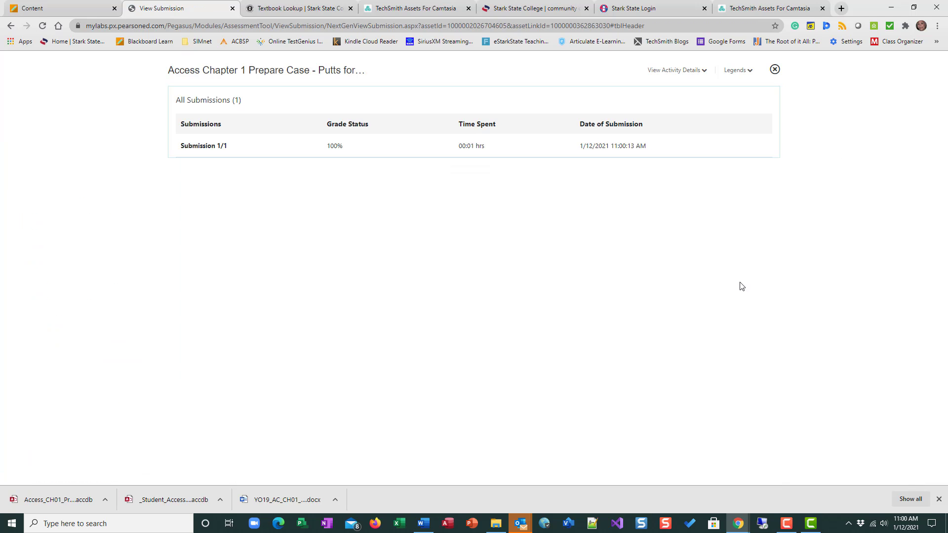
click(197, 149)
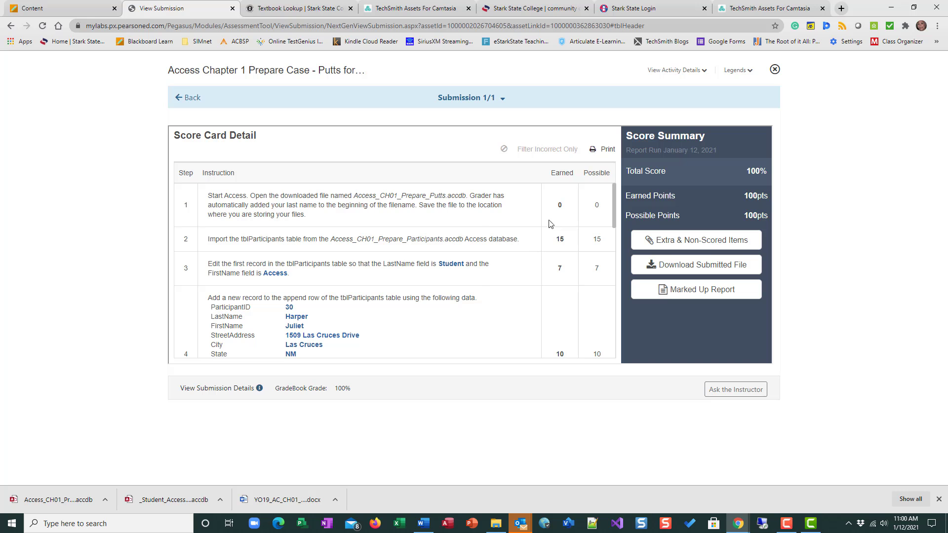
drag(613, 210, 599, 148)
Step: Check the submission's marked-up report and the score card's instruction steps, and return to the list of submissions
click(691, 292)
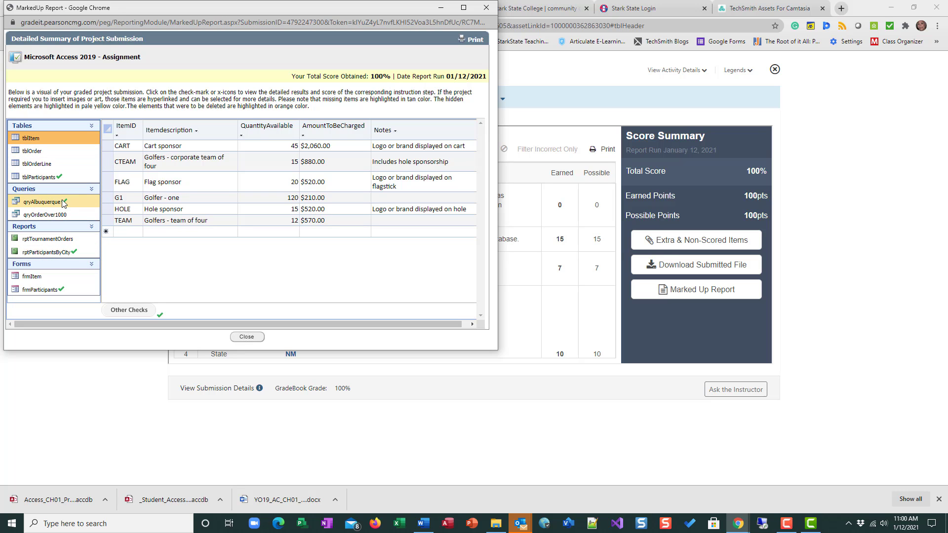
click(486, 7)
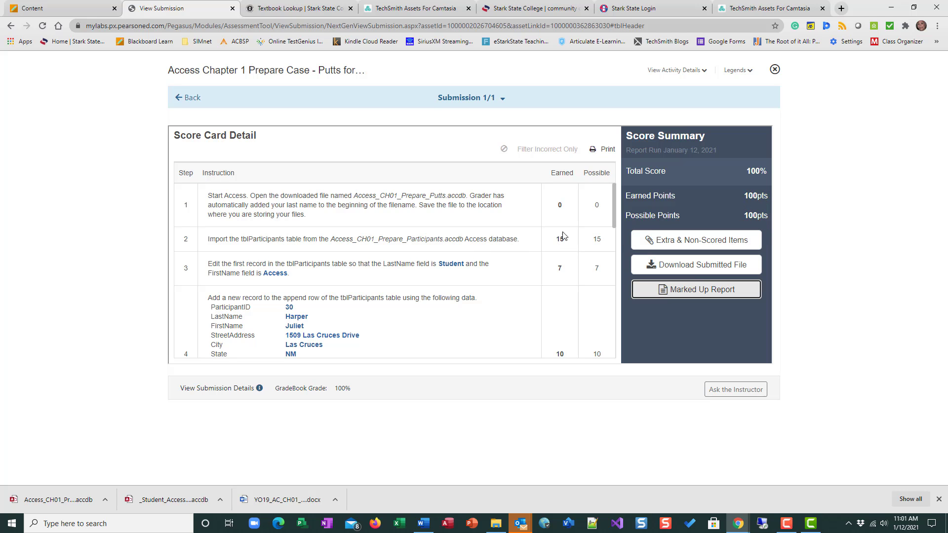
scroll(446, 333, down, 2)
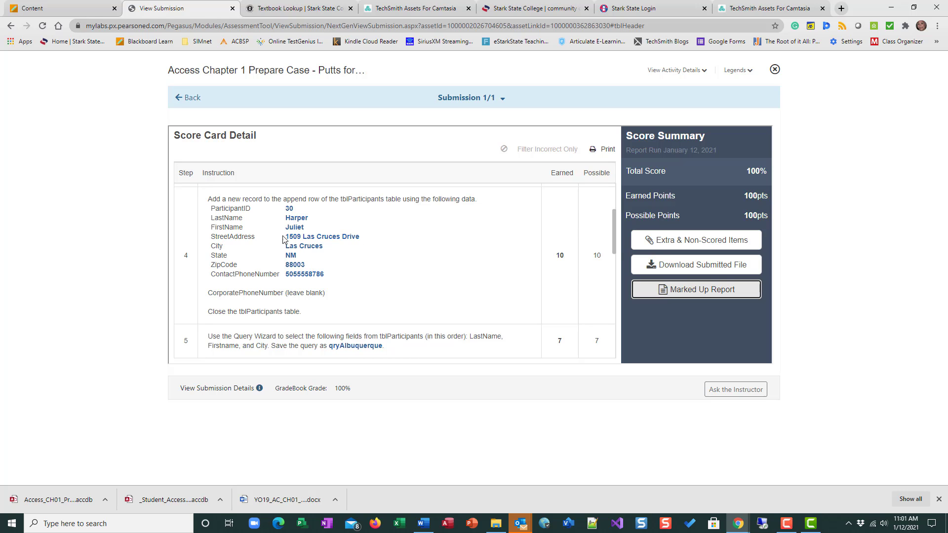
click(332, 235)
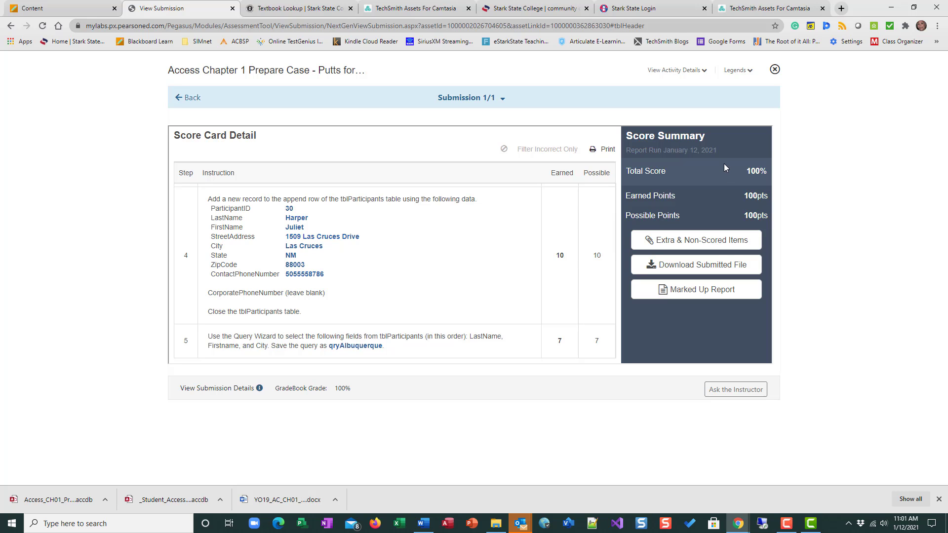
click(184, 98)
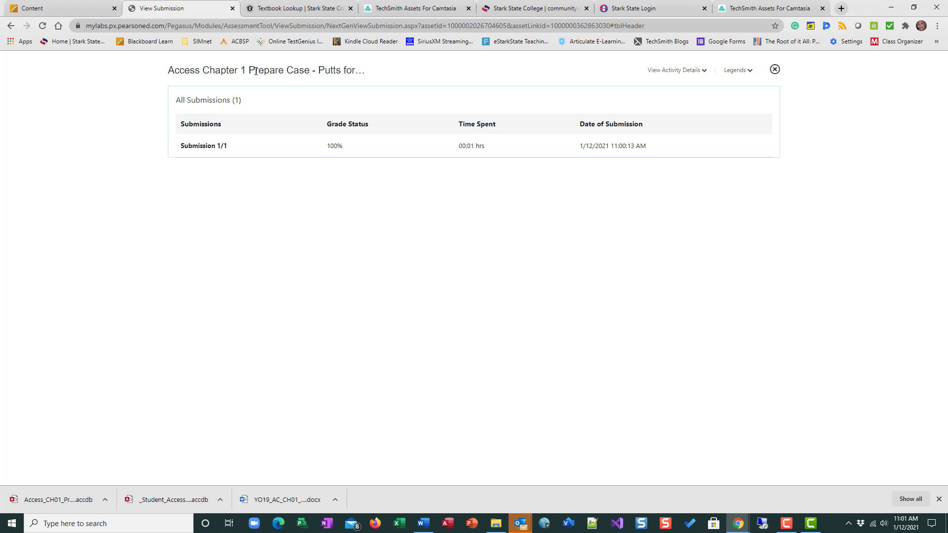